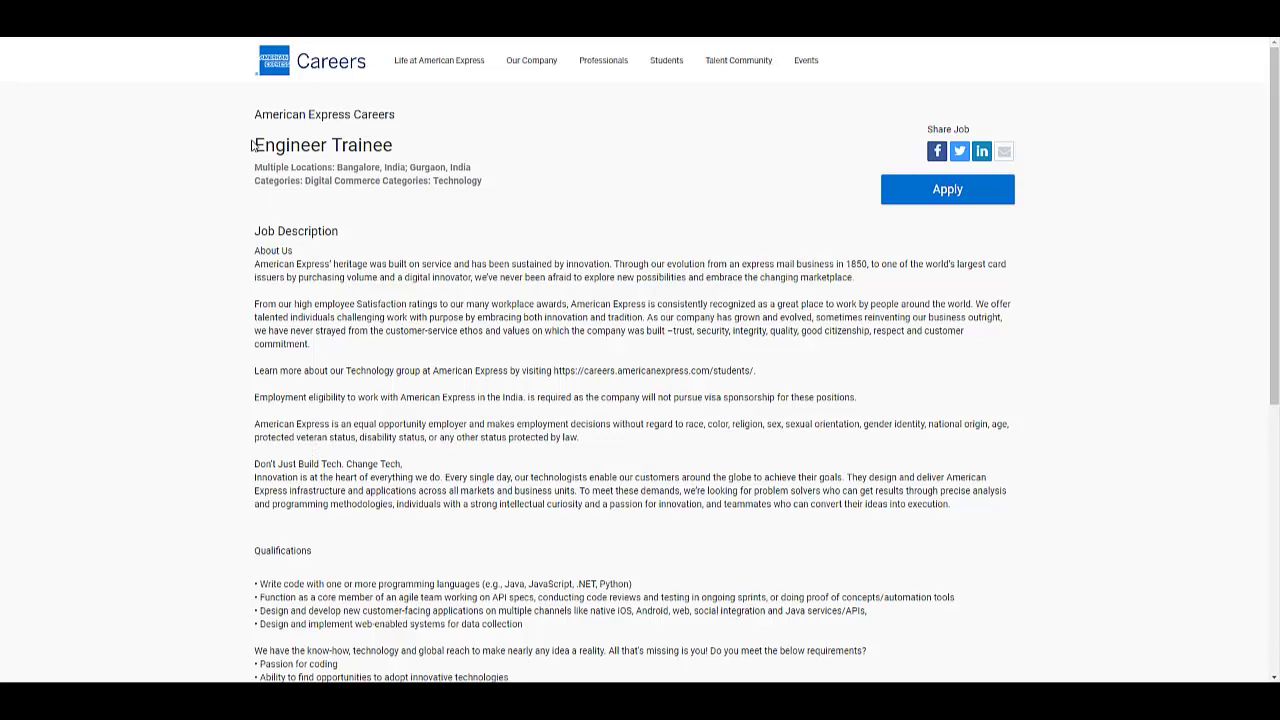
drag(260, 148, 397, 146)
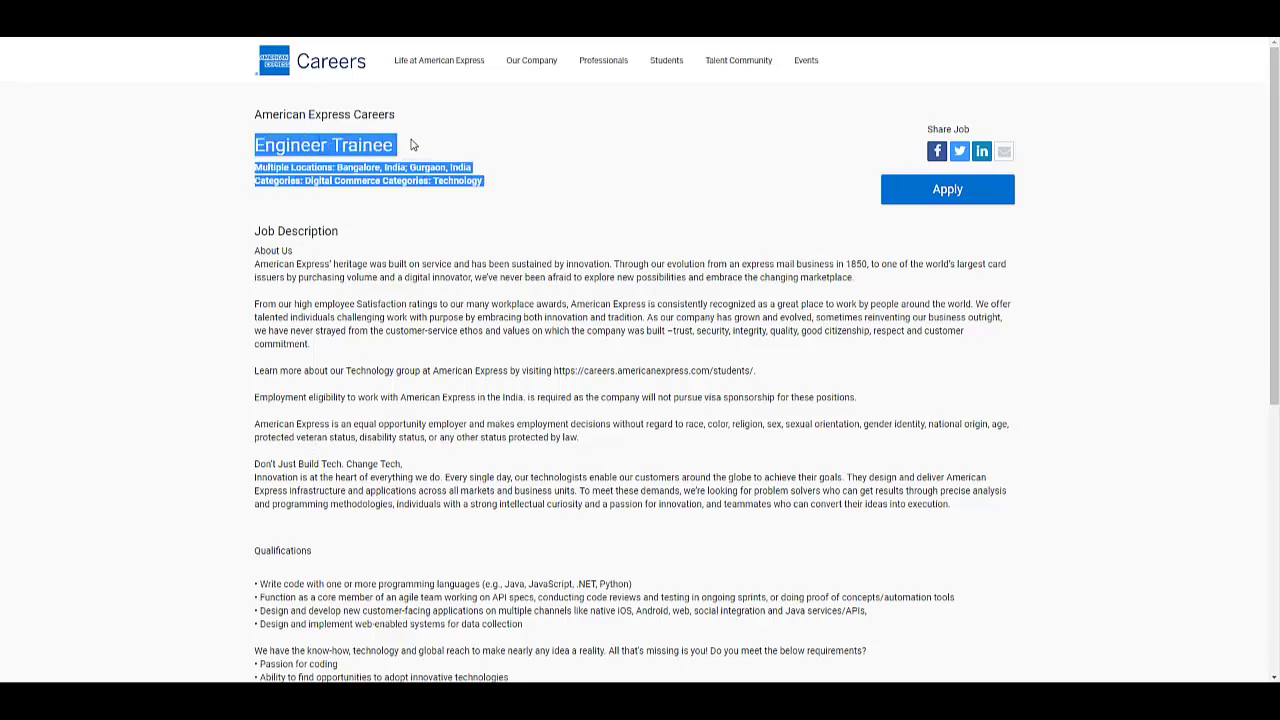
click(306, 197)
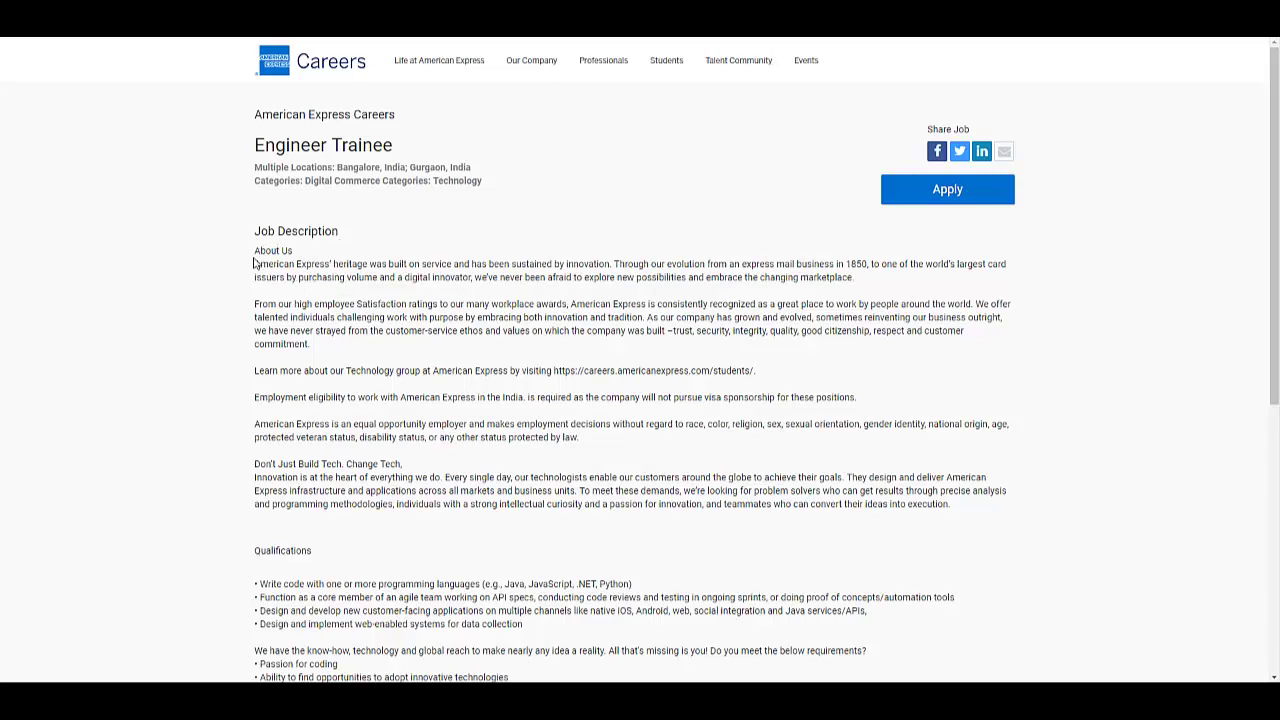
drag(254, 264, 357, 337)
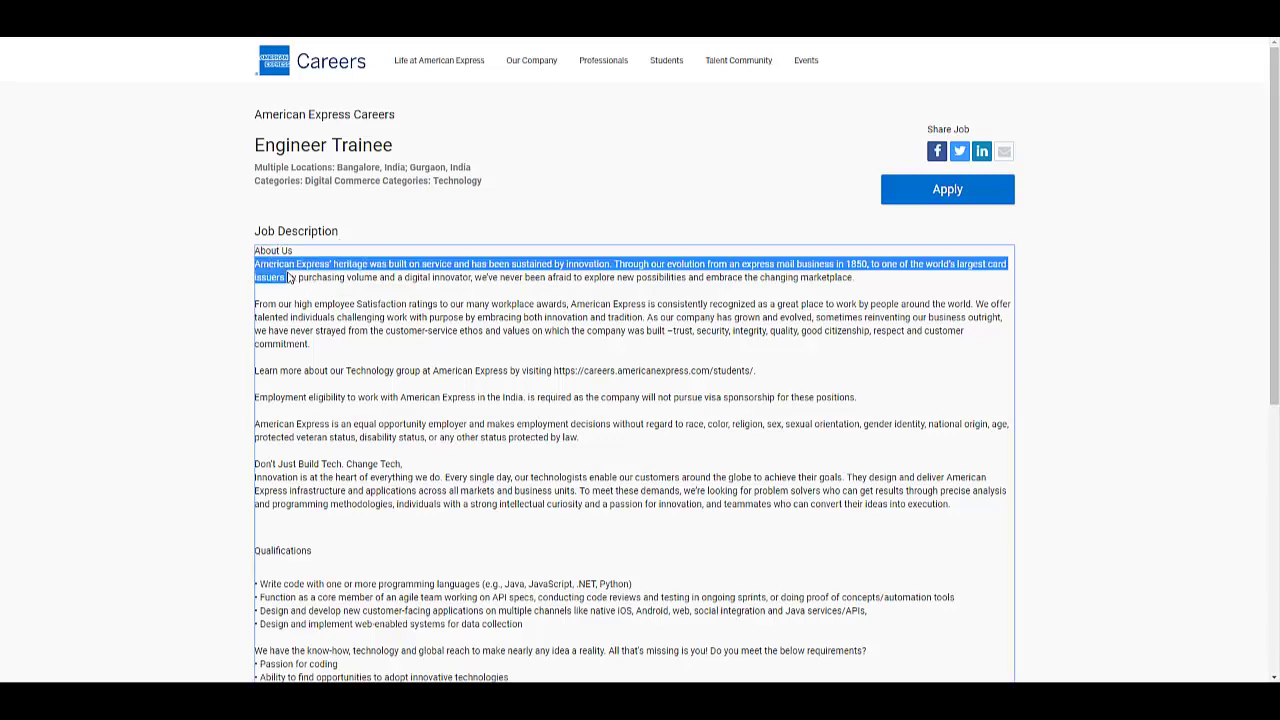
click(238, 314)
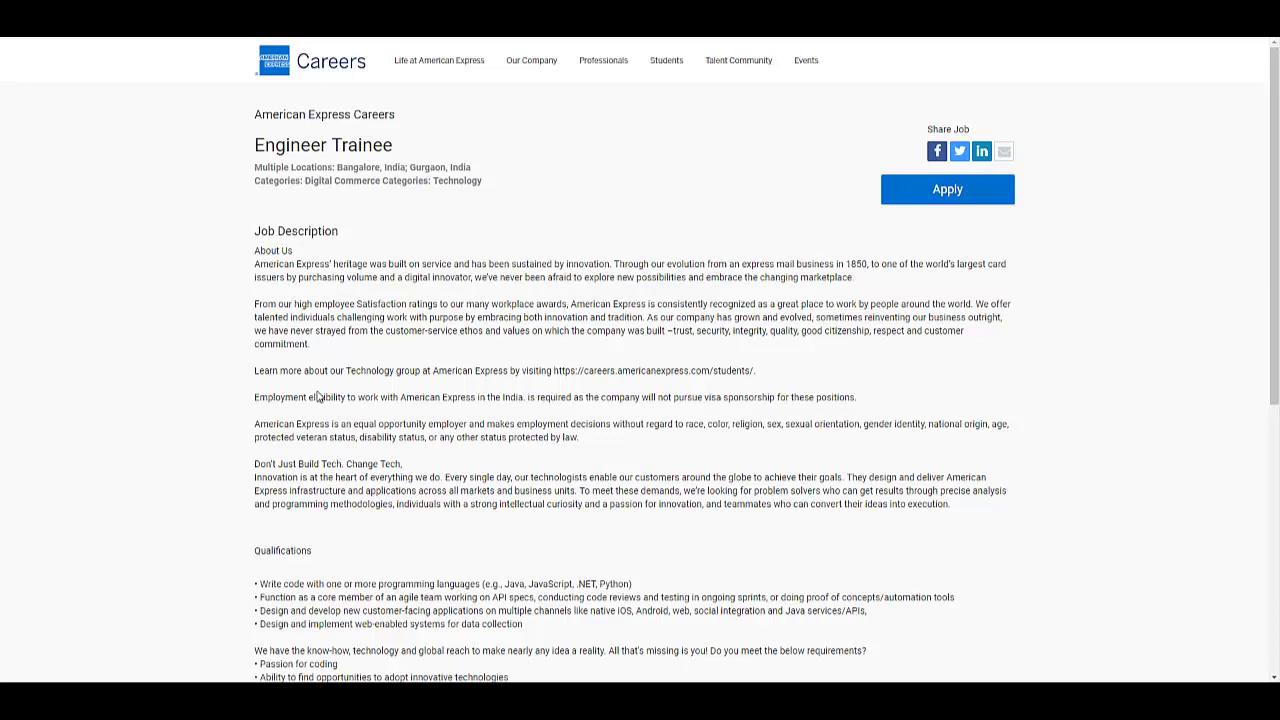
scroll(318, 418, down, 1)
scroll(318, 418, down, 3)
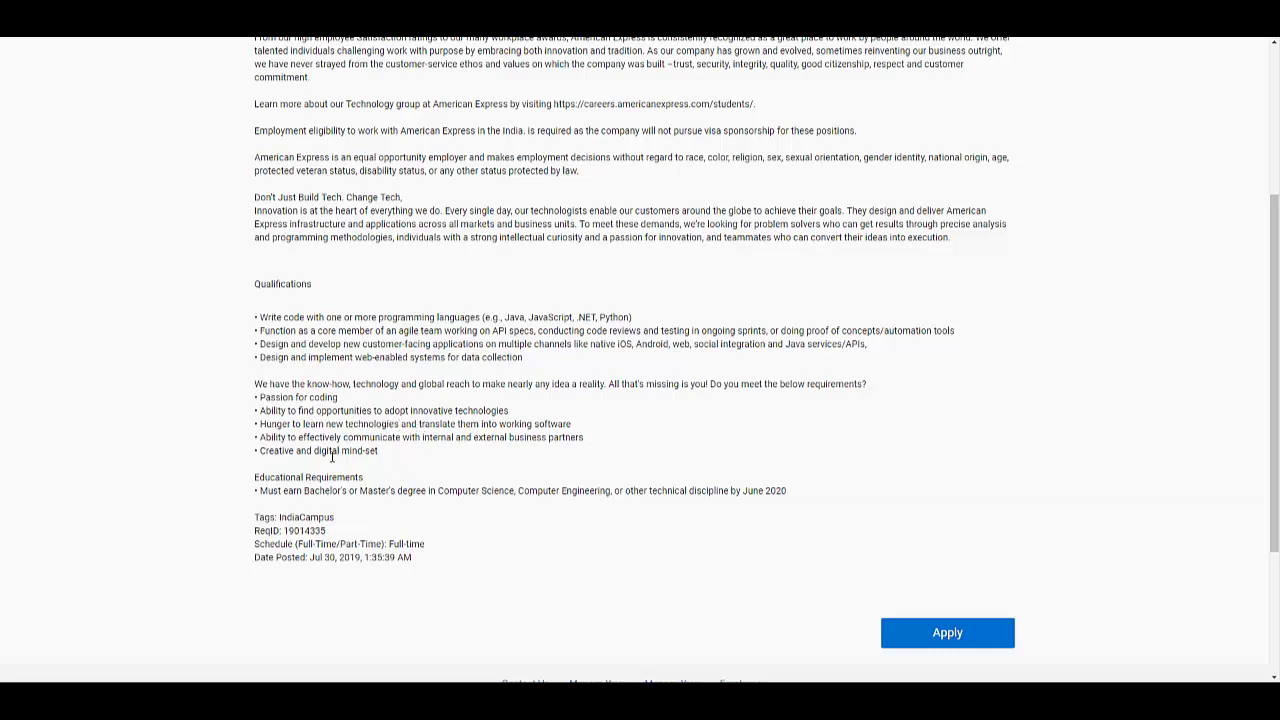
drag(258, 397, 383, 456)
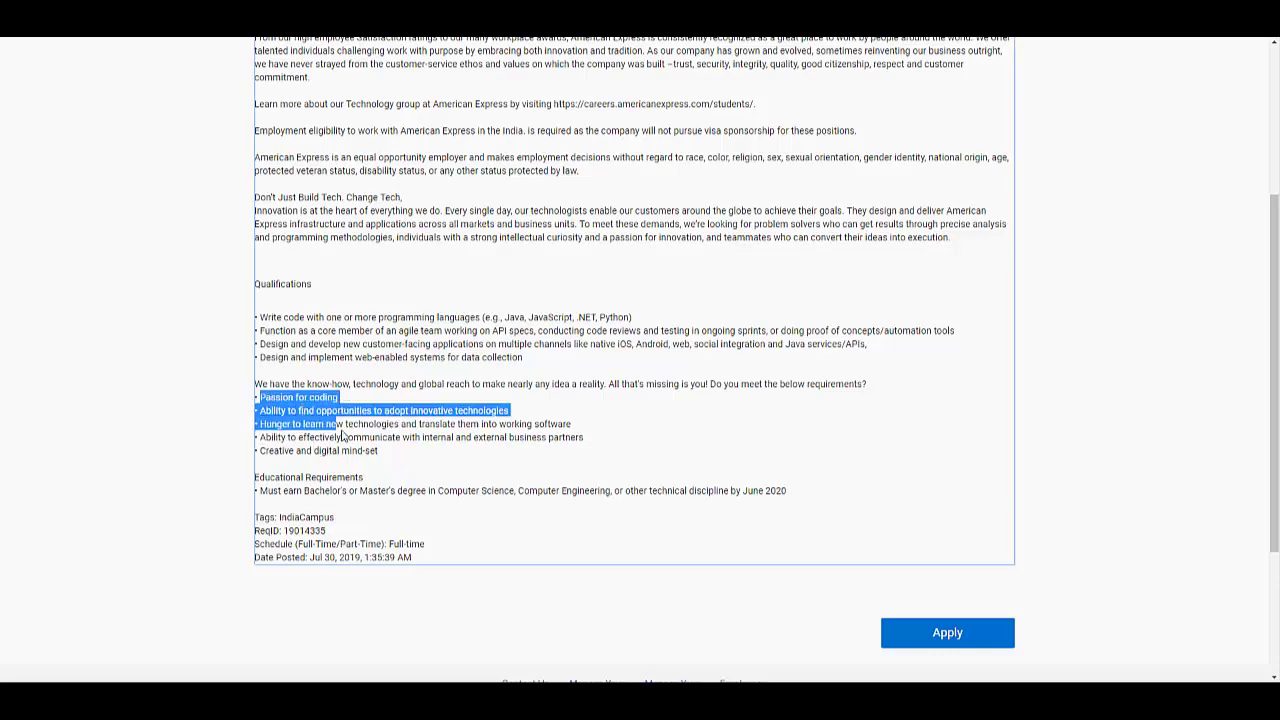
click(384, 462)
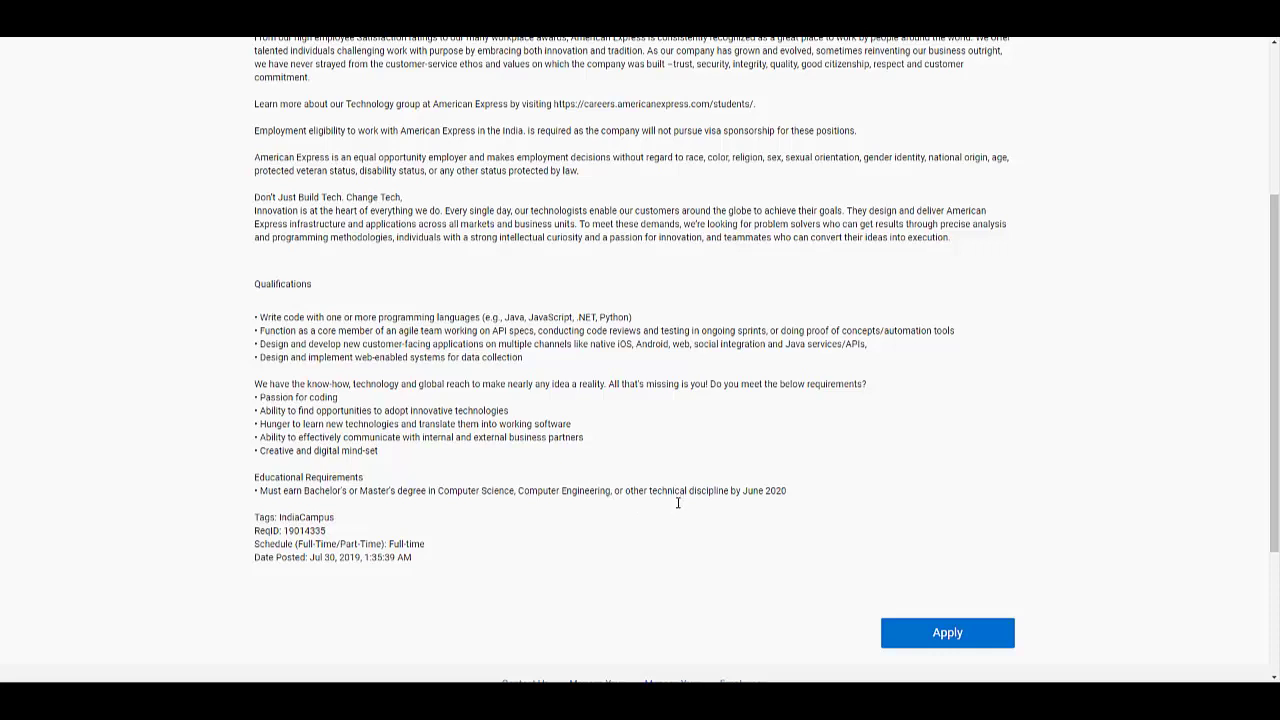
double_click(752, 495)
drag(772, 497, 806, 498)
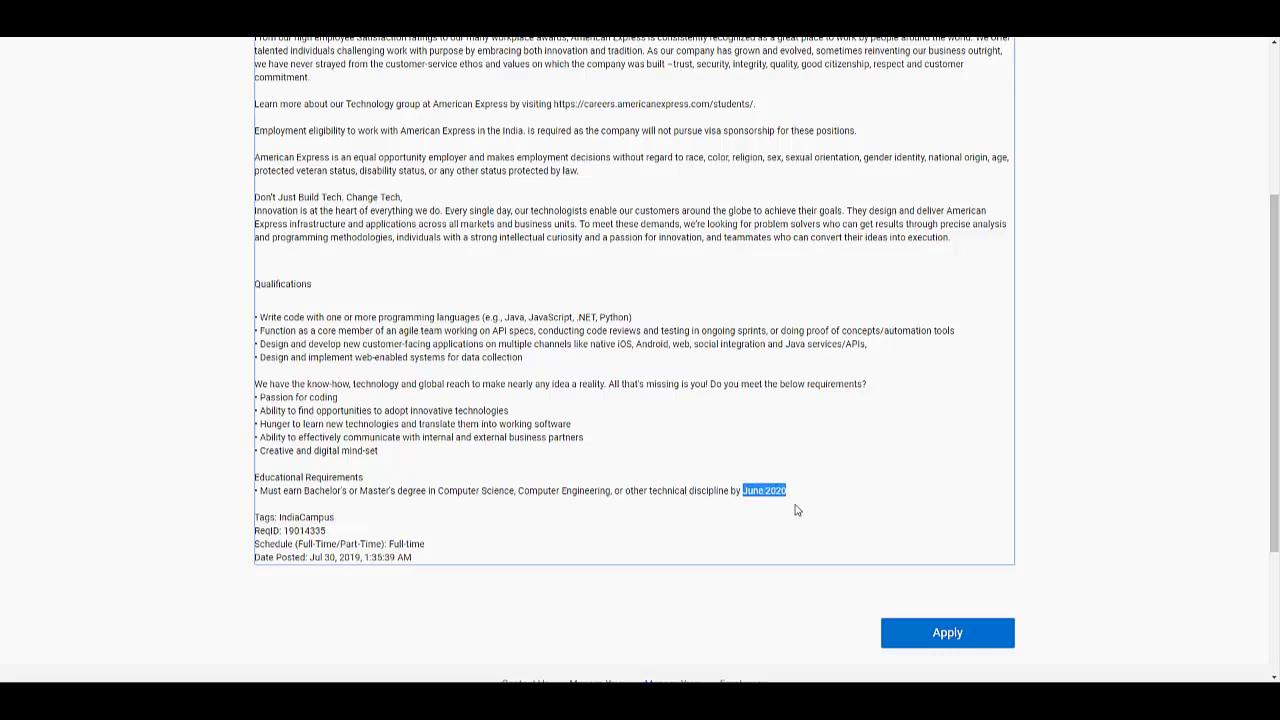
click(806, 500)
click(208, 485)
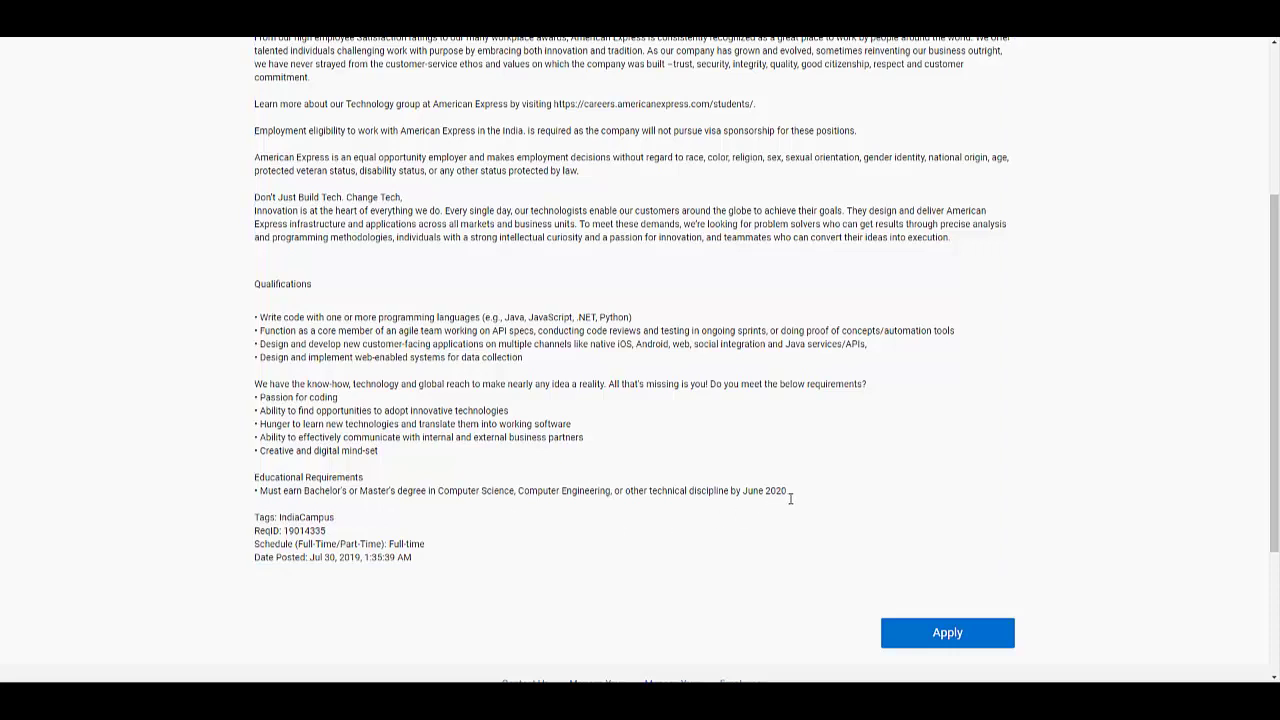
drag(384, 544, 425, 537)
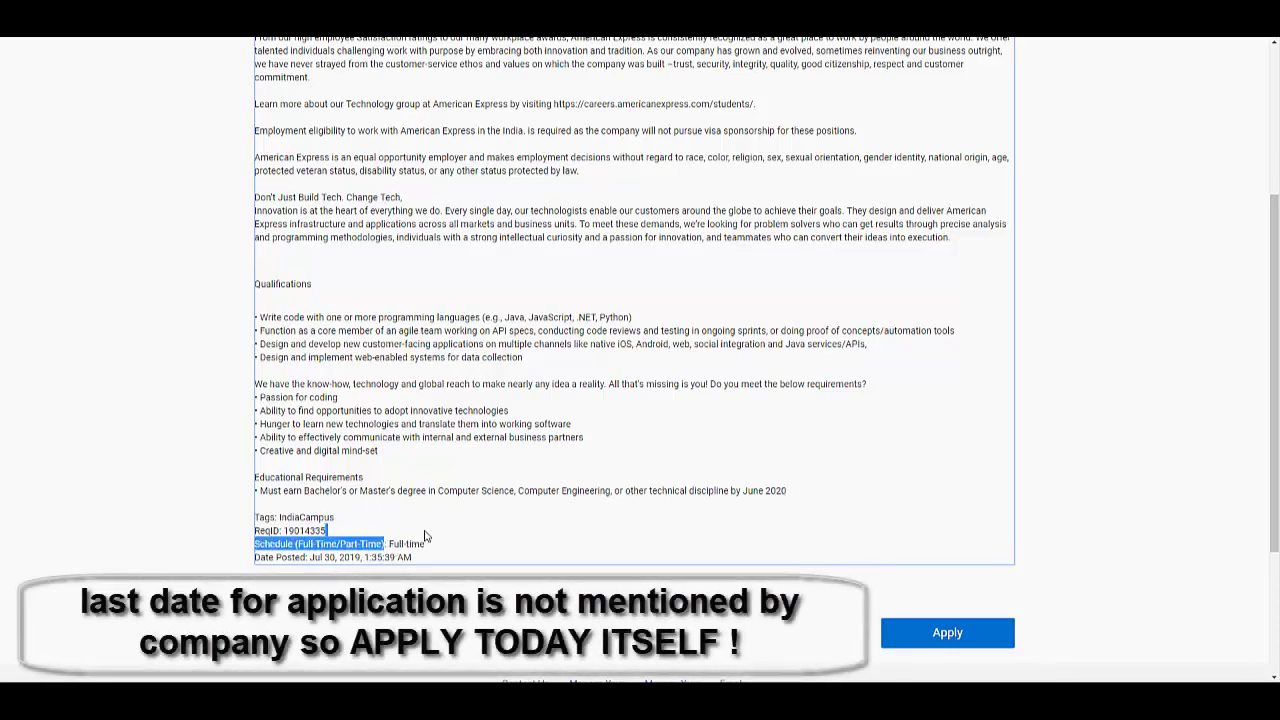
click(415, 579)
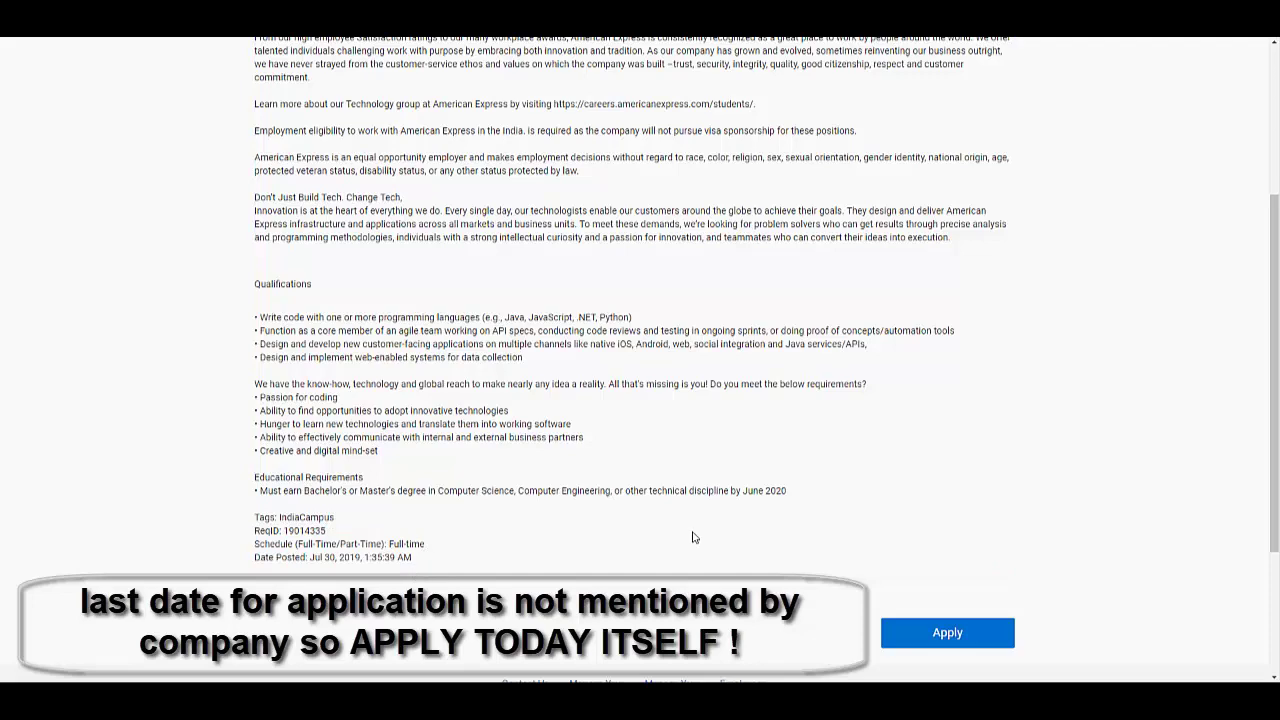
Apply for the Engineer Trainee job, accept the privacy agreement, and choose to create an account.
click(947, 634)
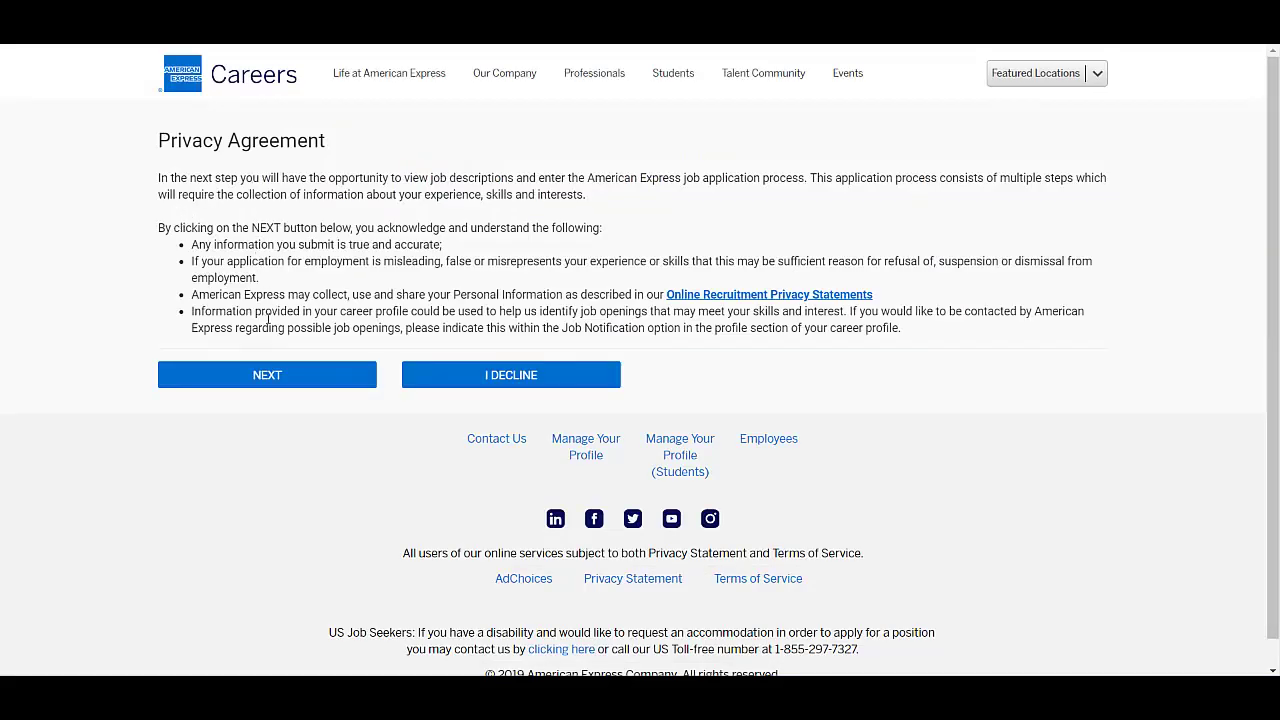
click(277, 379)
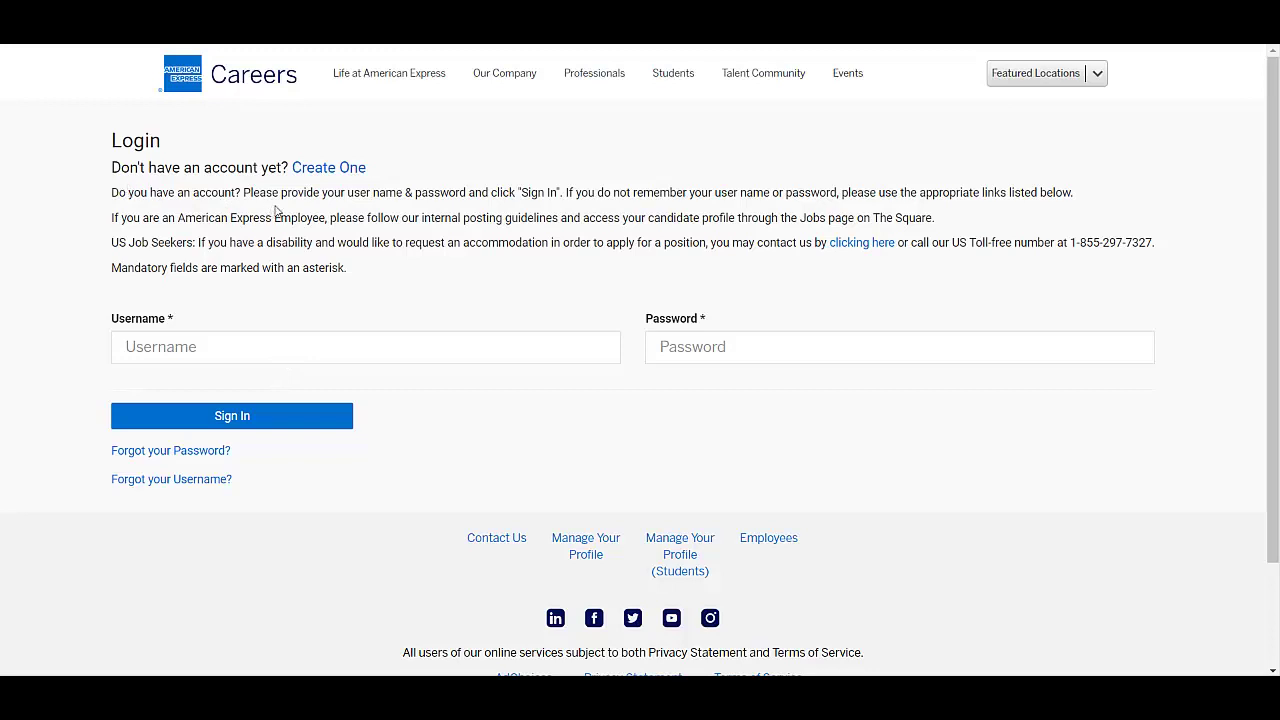
click(324, 172)
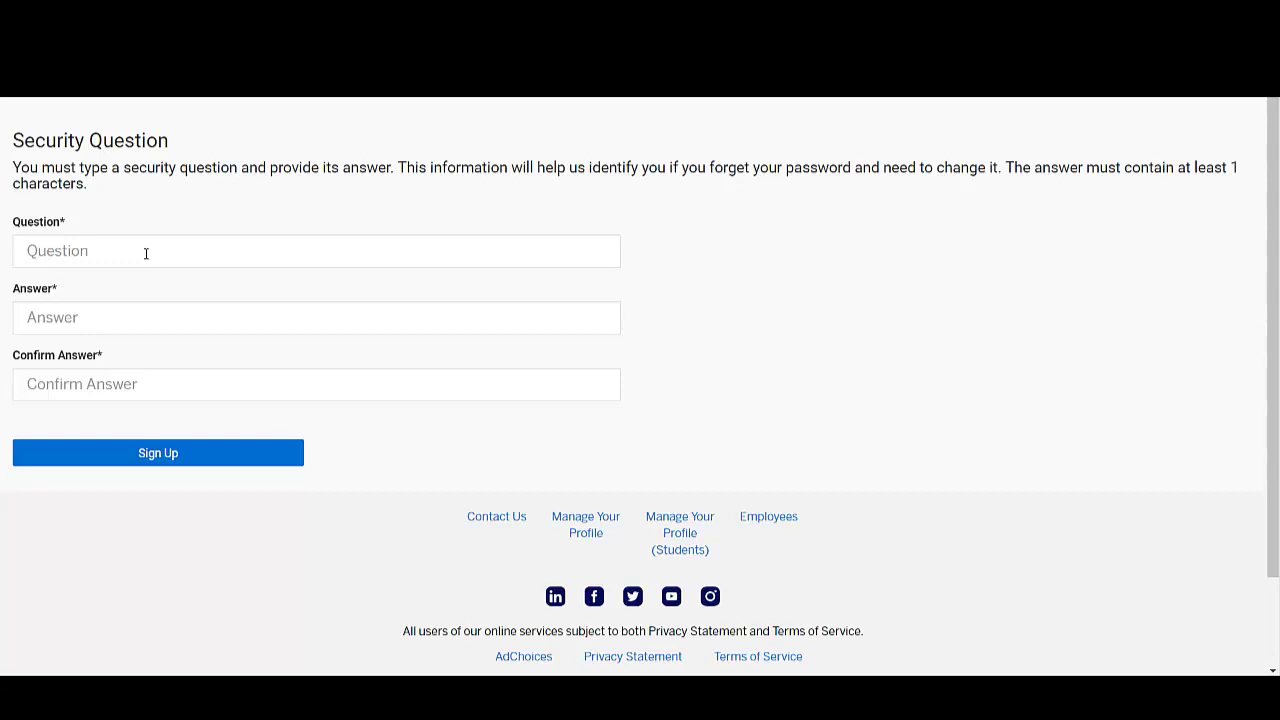
Sign up for a new candidate account with a security question and confirmed answer.
click(146, 253)
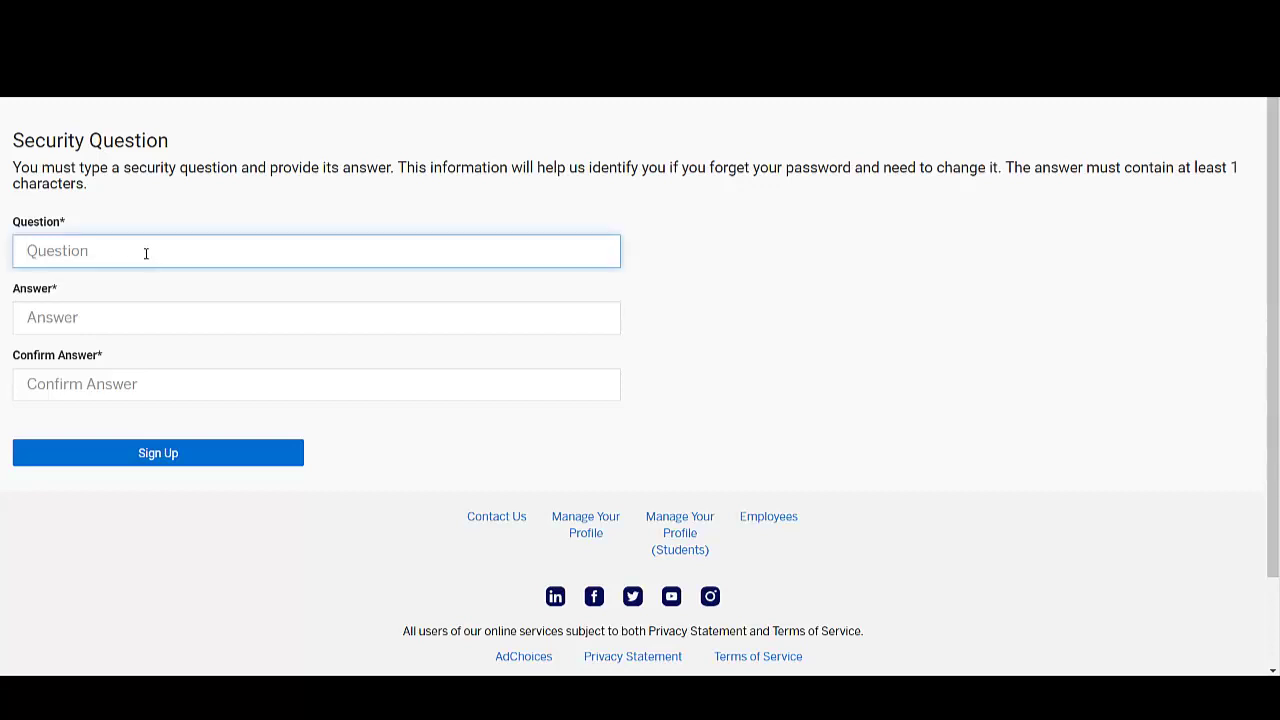
key(Tab)
key(Tab)
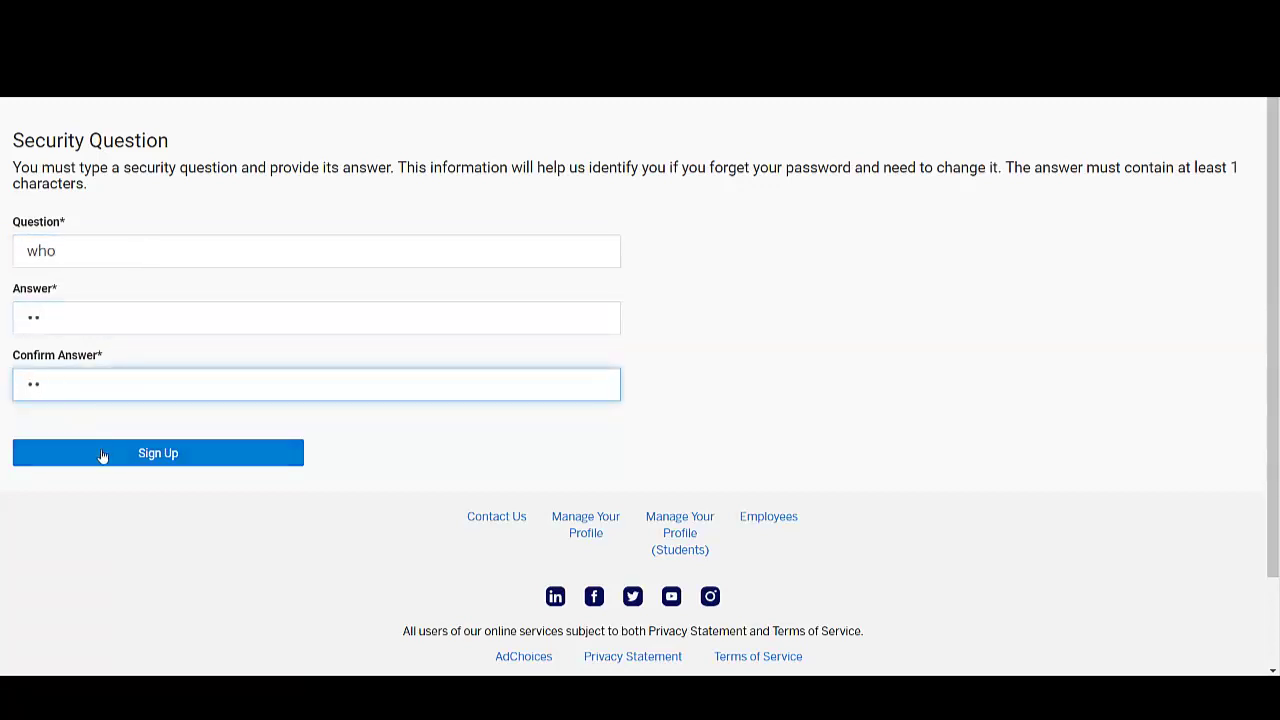
click(102, 456)
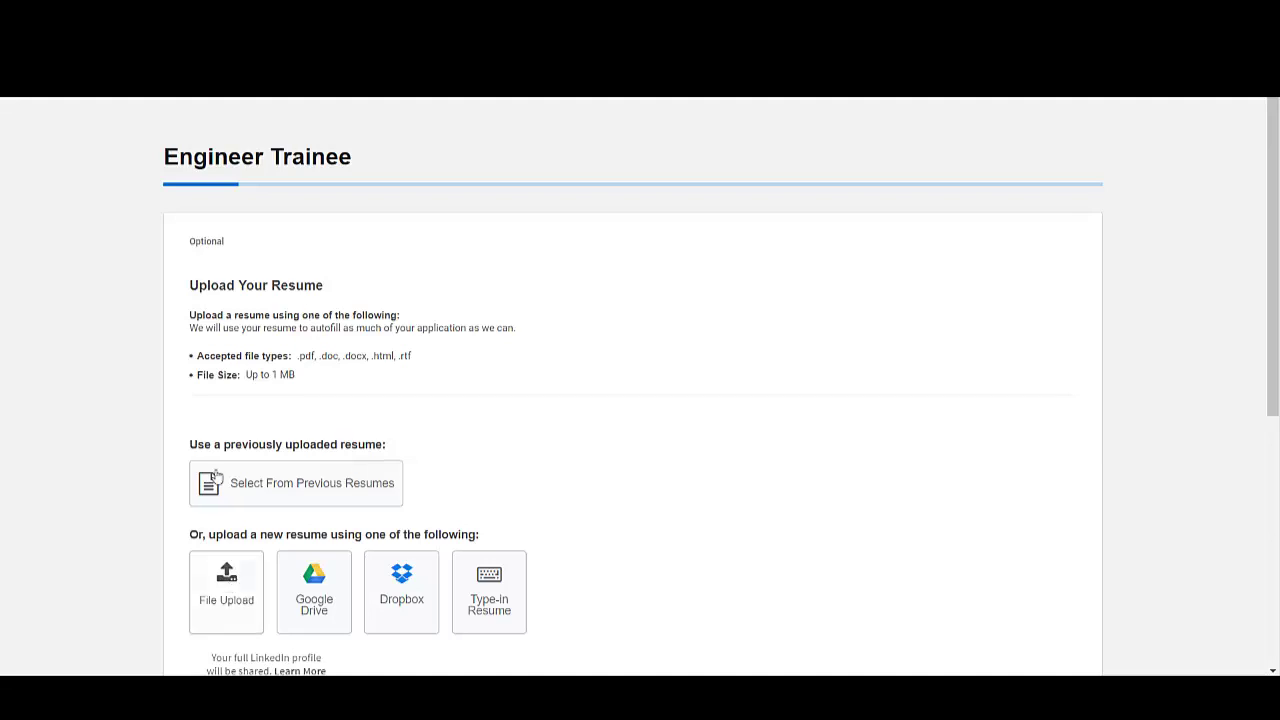
Scroll past the optional resume upload choices toward Contact Information.
scroll(246, 466, down, 1)
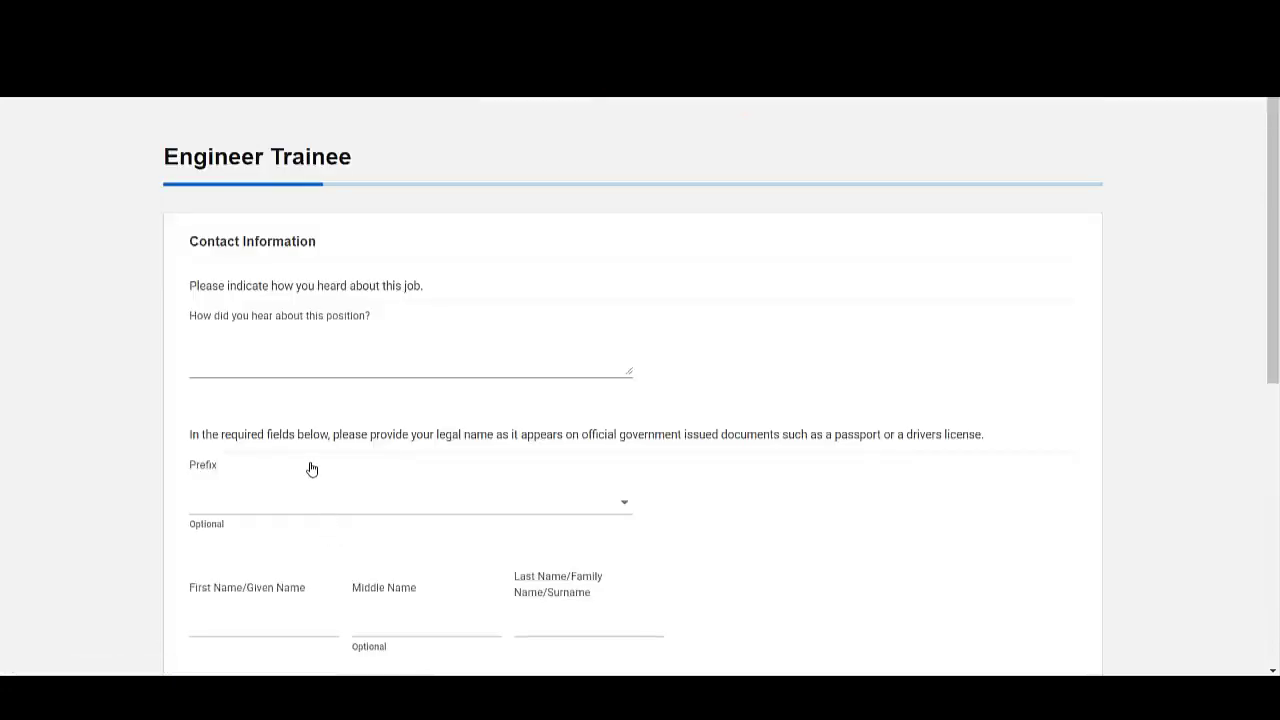
Enter 'google' as how you heard about the job and pick Mr as the prefix.
scroll(307, 467, down, 1)
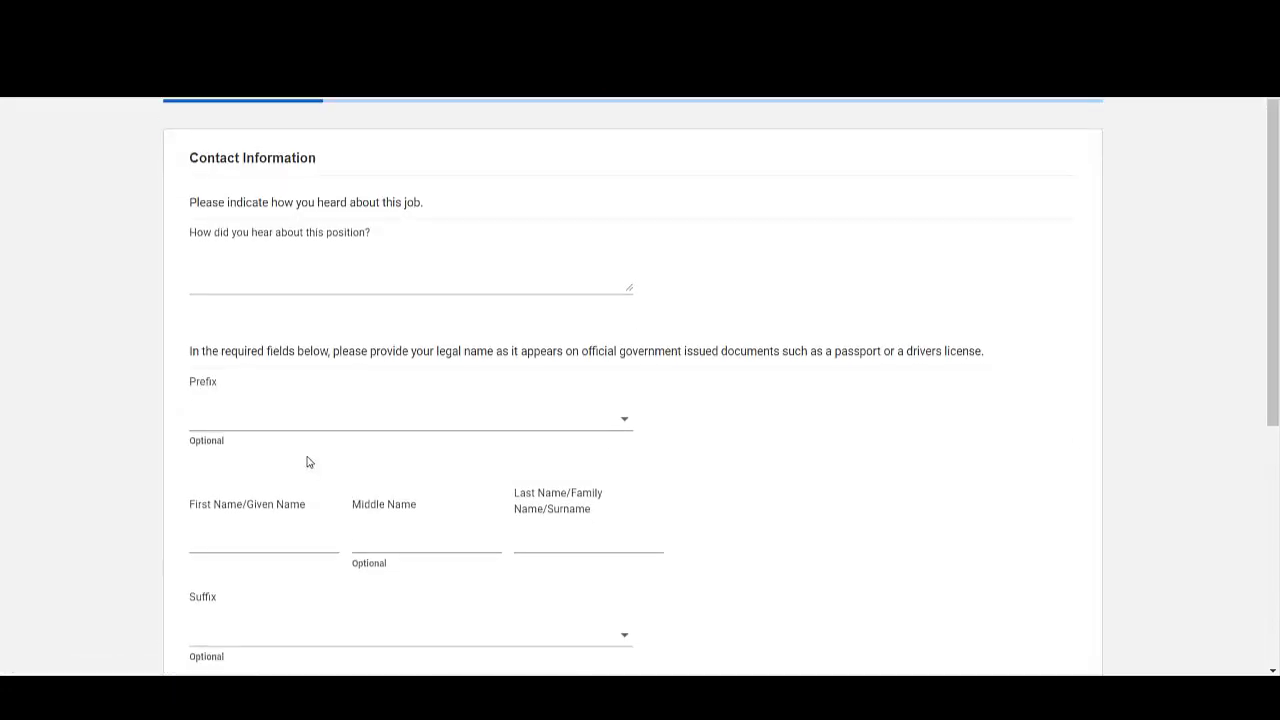
click(315, 291)
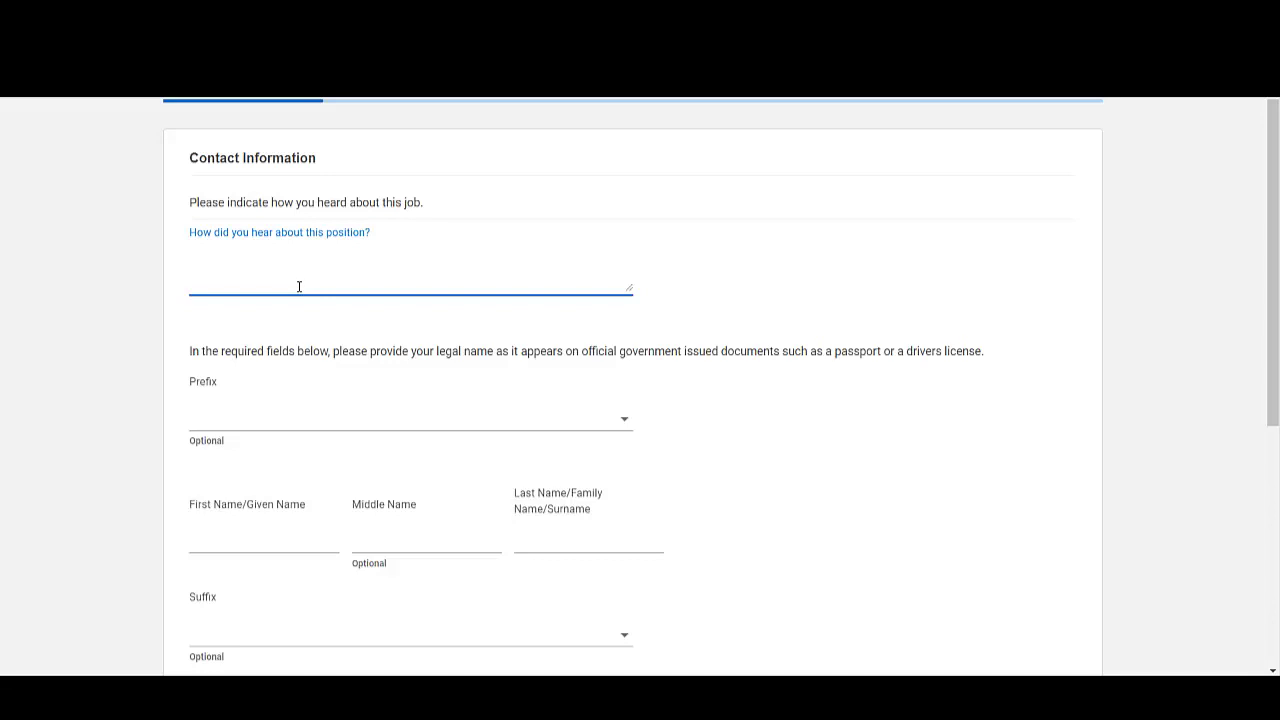
text(google)
scroll(424, 252, down, 1)
click(329, 334)
click(313, 441)
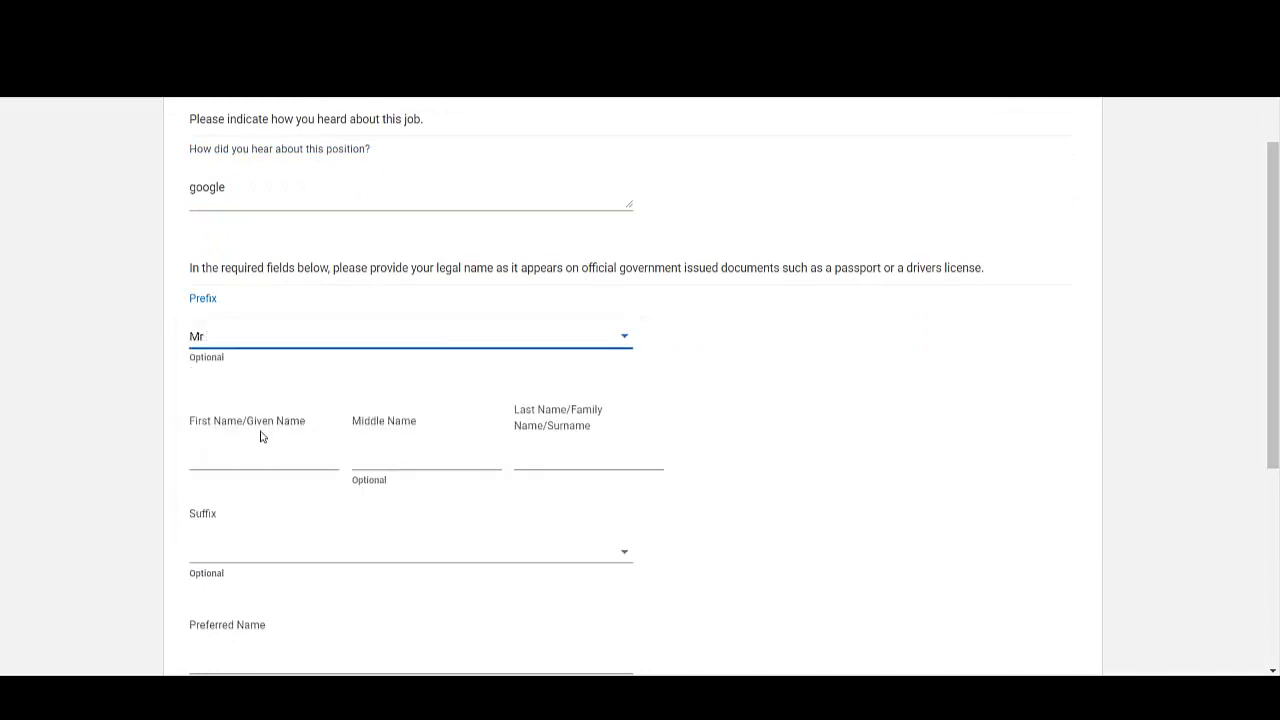
scroll(260, 440, down, 1)
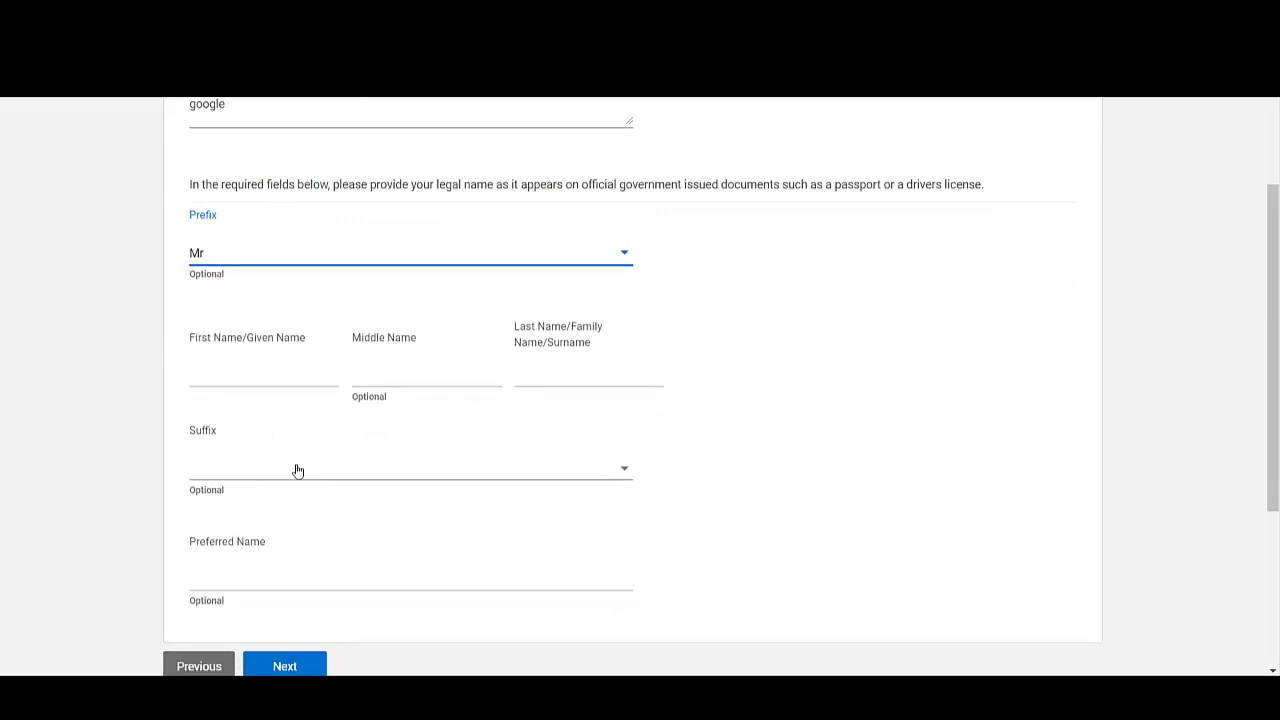
scroll(230, 505, down, 1)
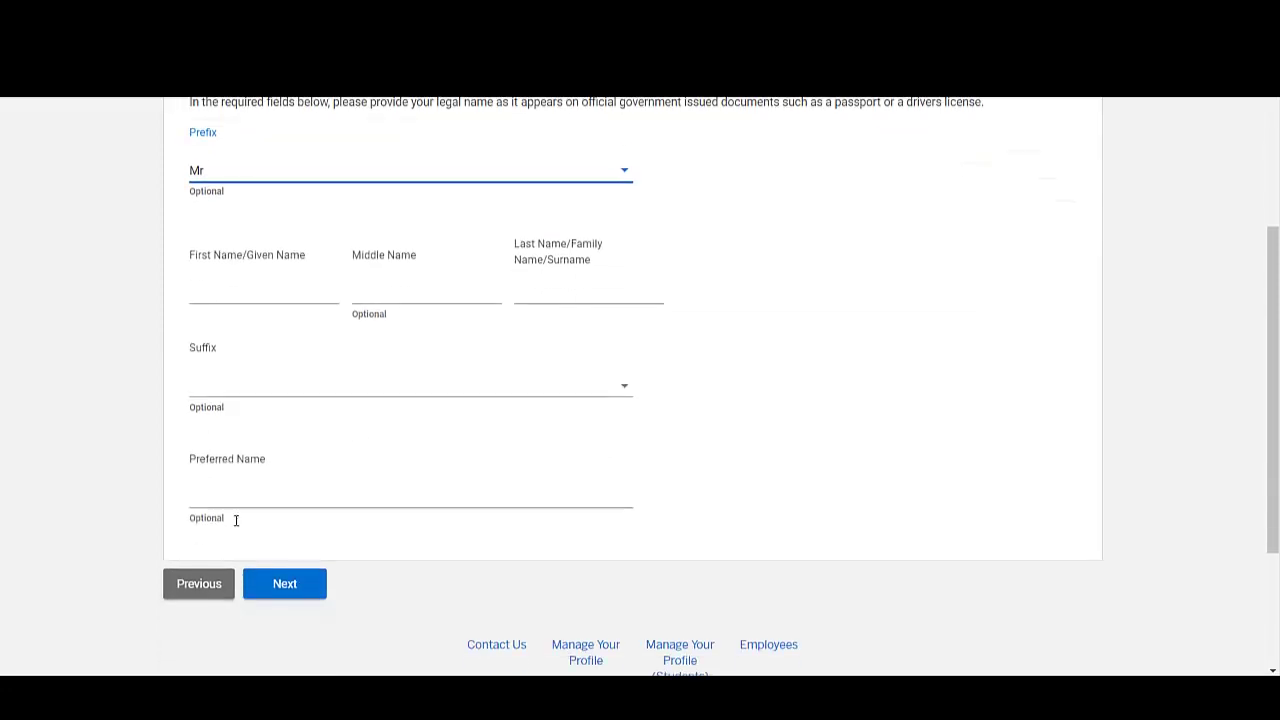
scroll(220, 515, up, 1)
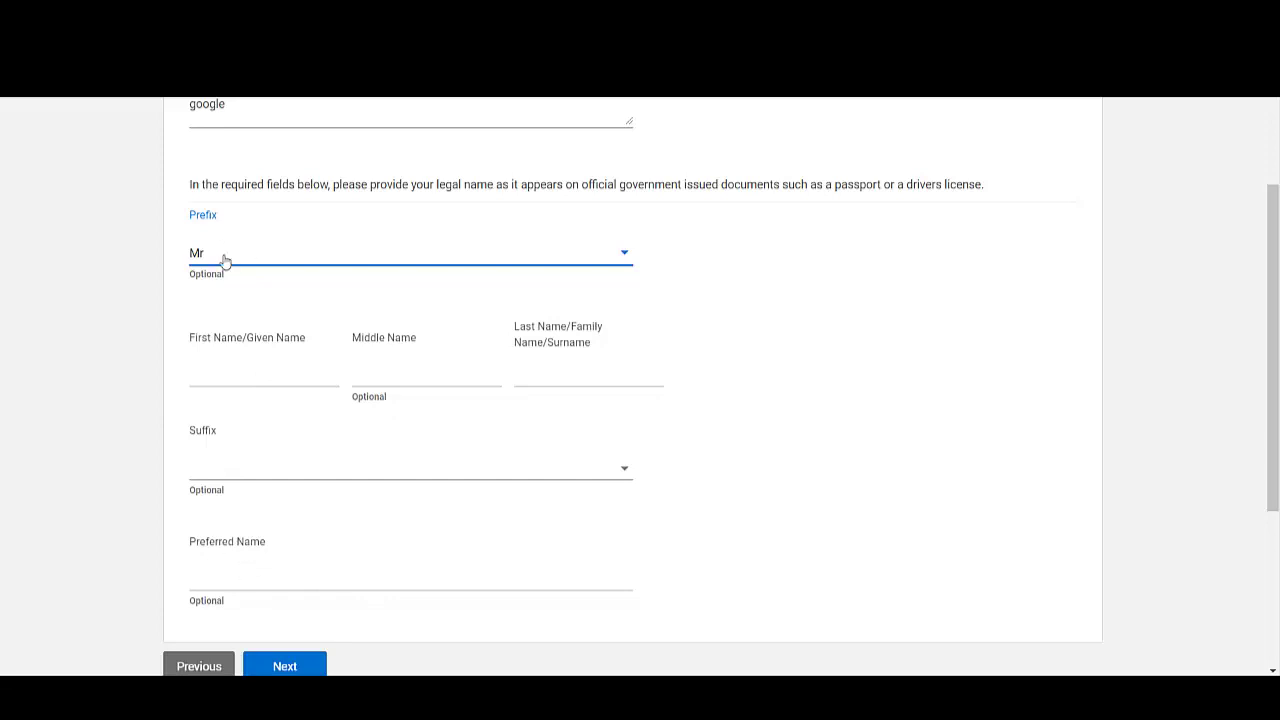
click(254, 329)
Pass the address fields, leaving them blank, and advance the form to the Education step.
scroll(269, 436, down, 1)
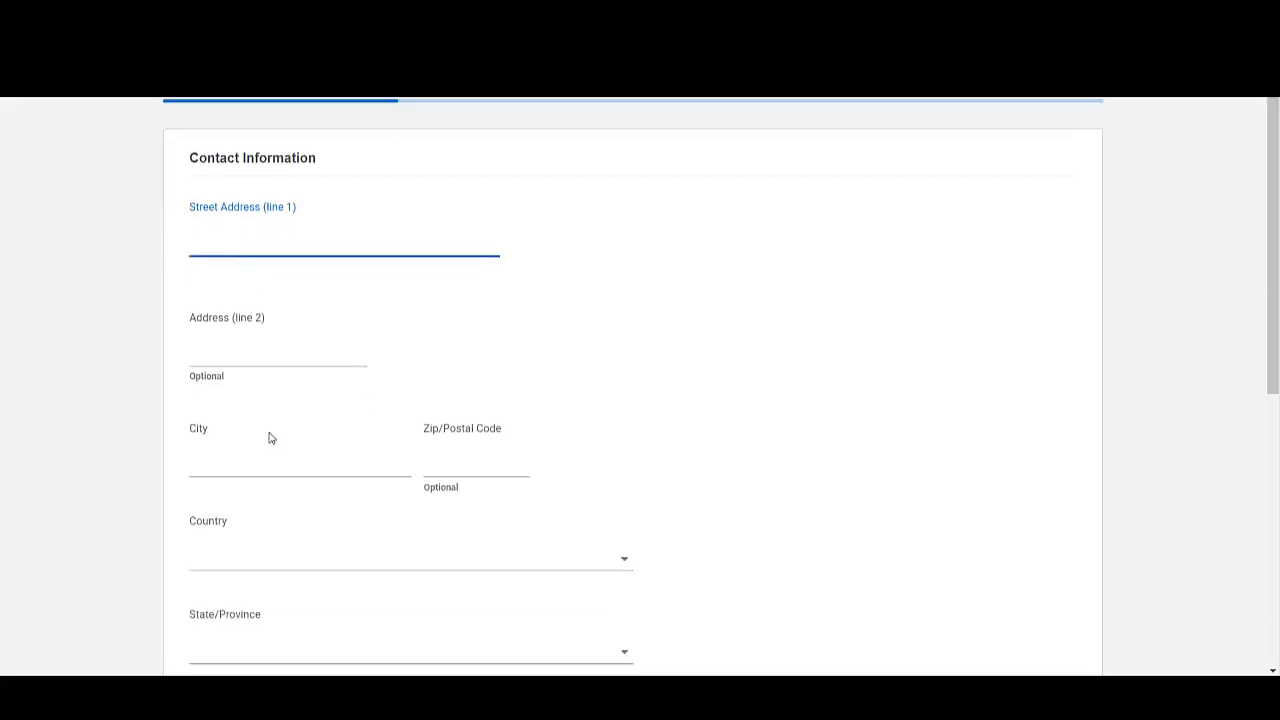
click(244, 366)
key(shift+Tab)
click(254, 370)
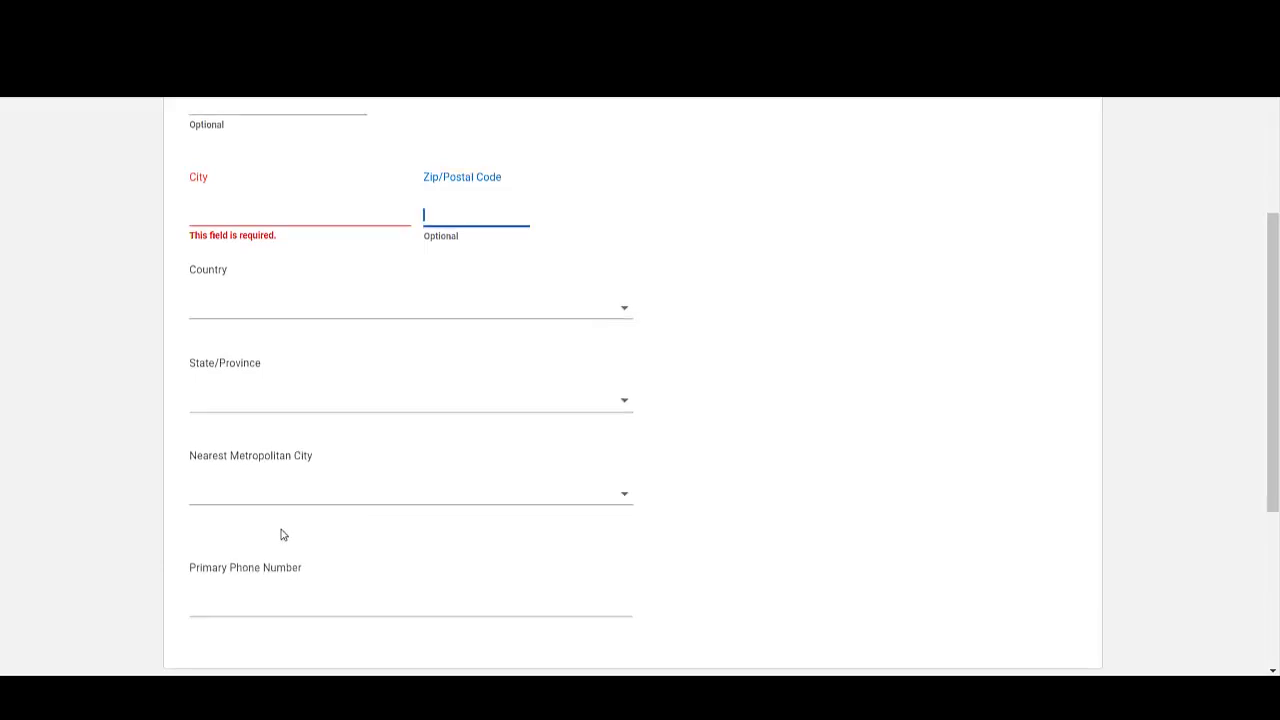
scroll(282, 530, down, 1)
scroll(281, 529, down, 1)
key(Return)
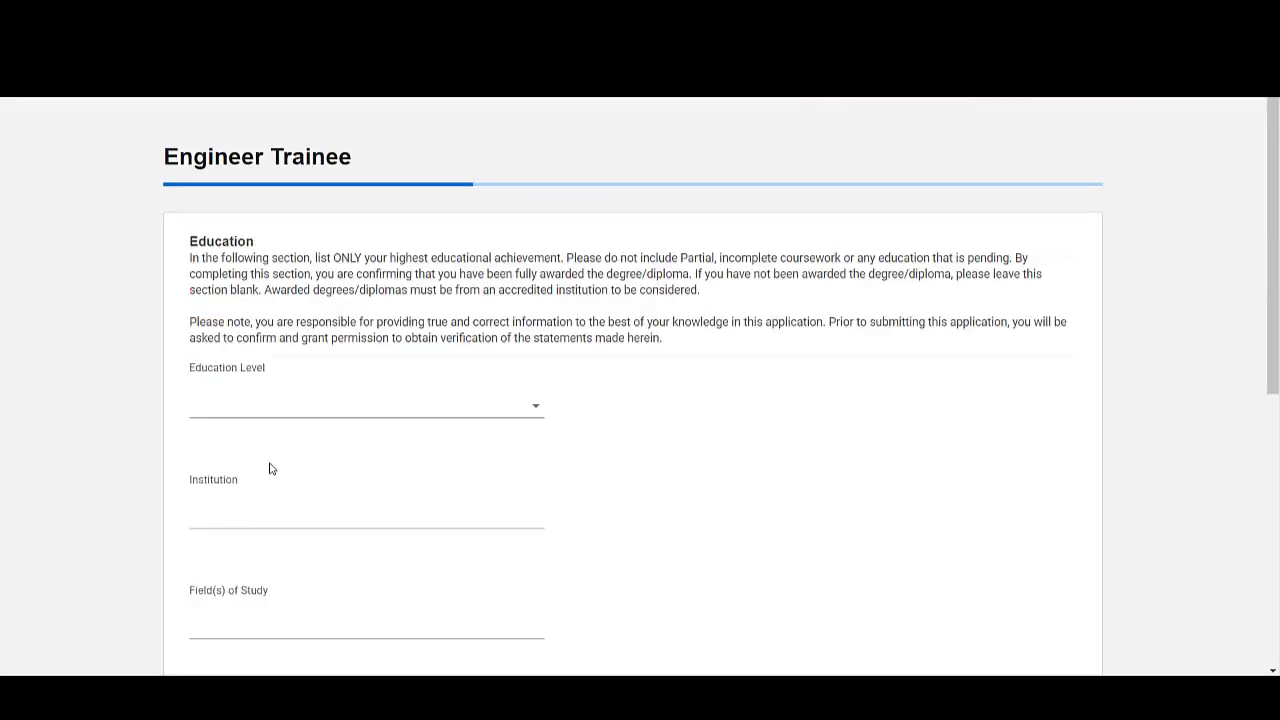
Set Bachelor's Degree as education level, leave institution and field of study, and continue.
scroll(263, 314, down, 3)
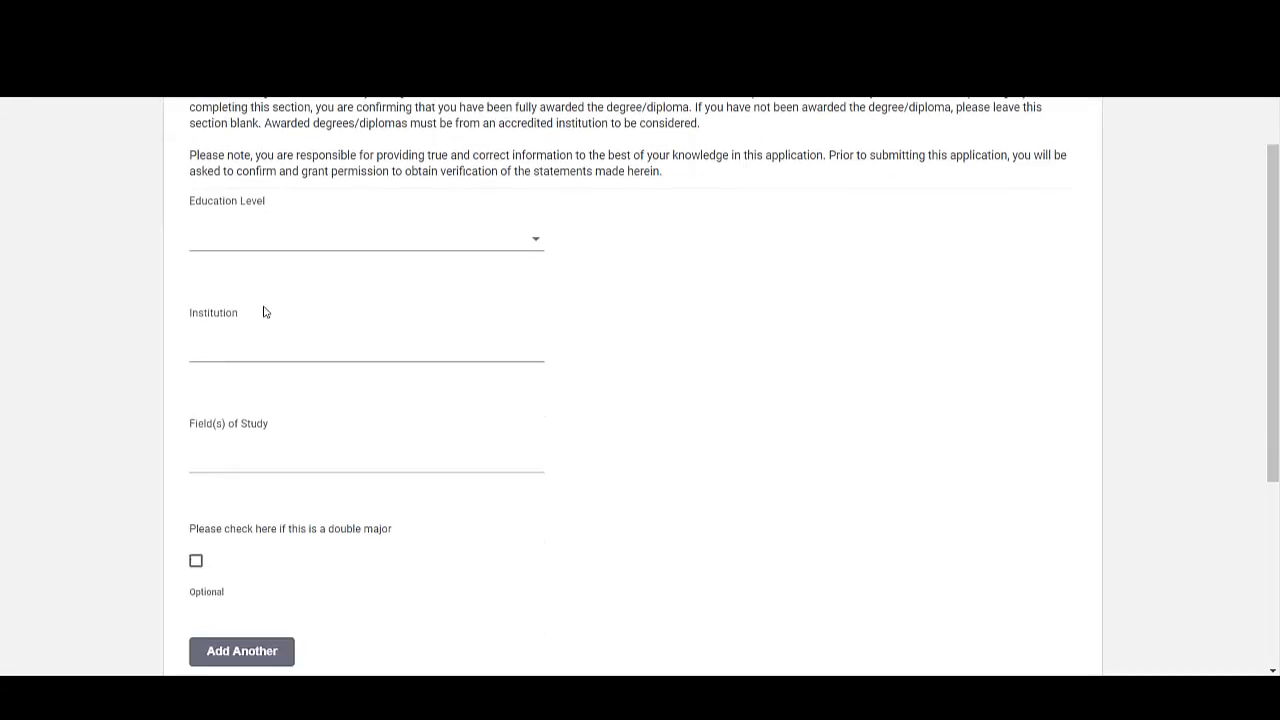
click(323, 241)
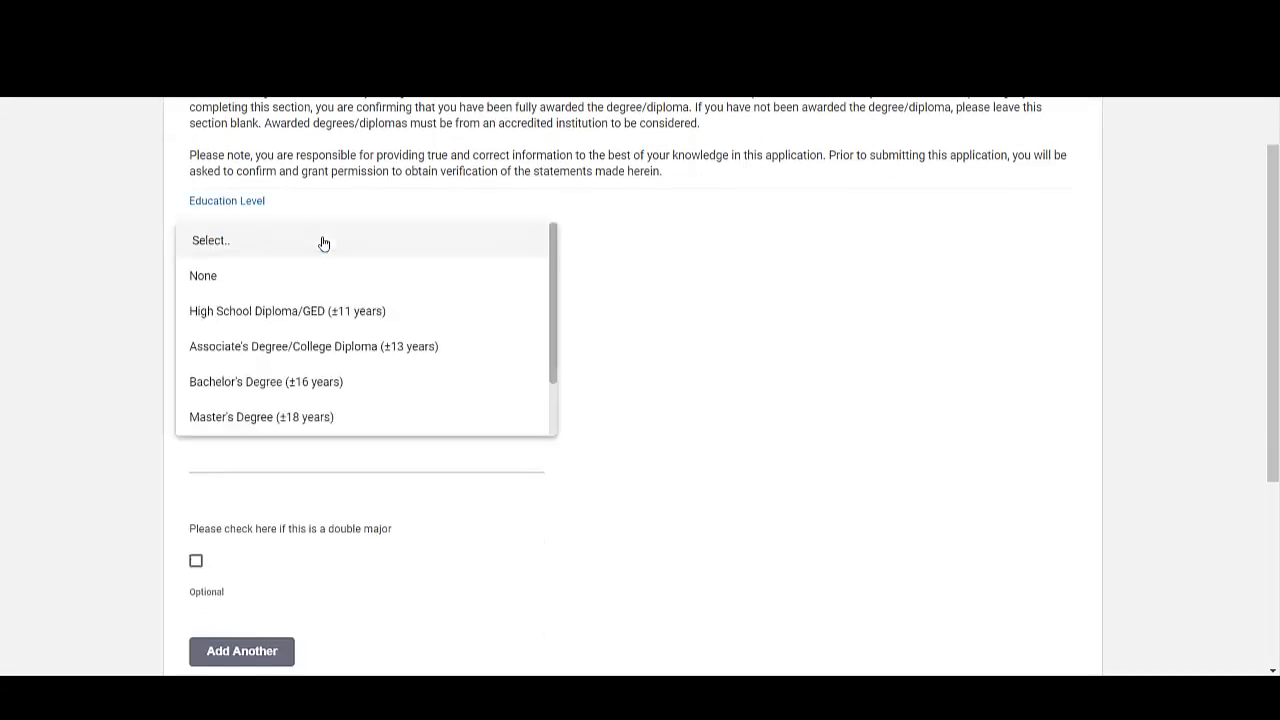
click(312, 381)
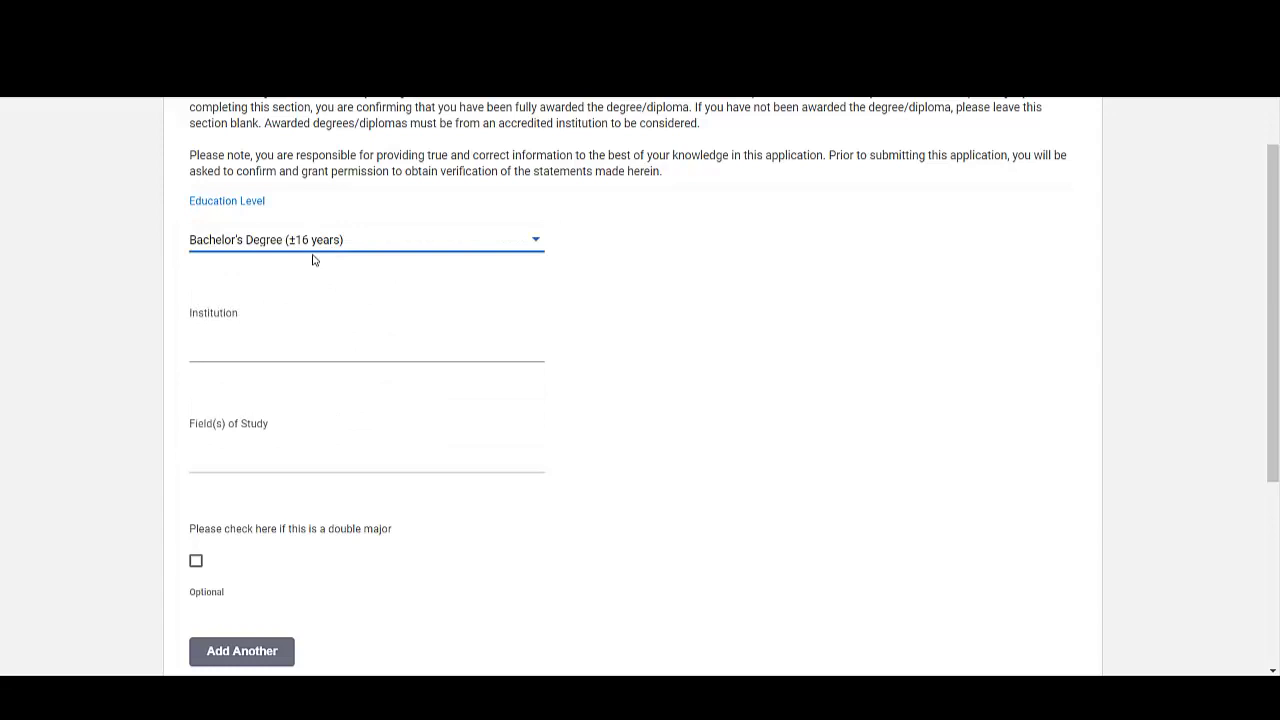
click(326, 244)
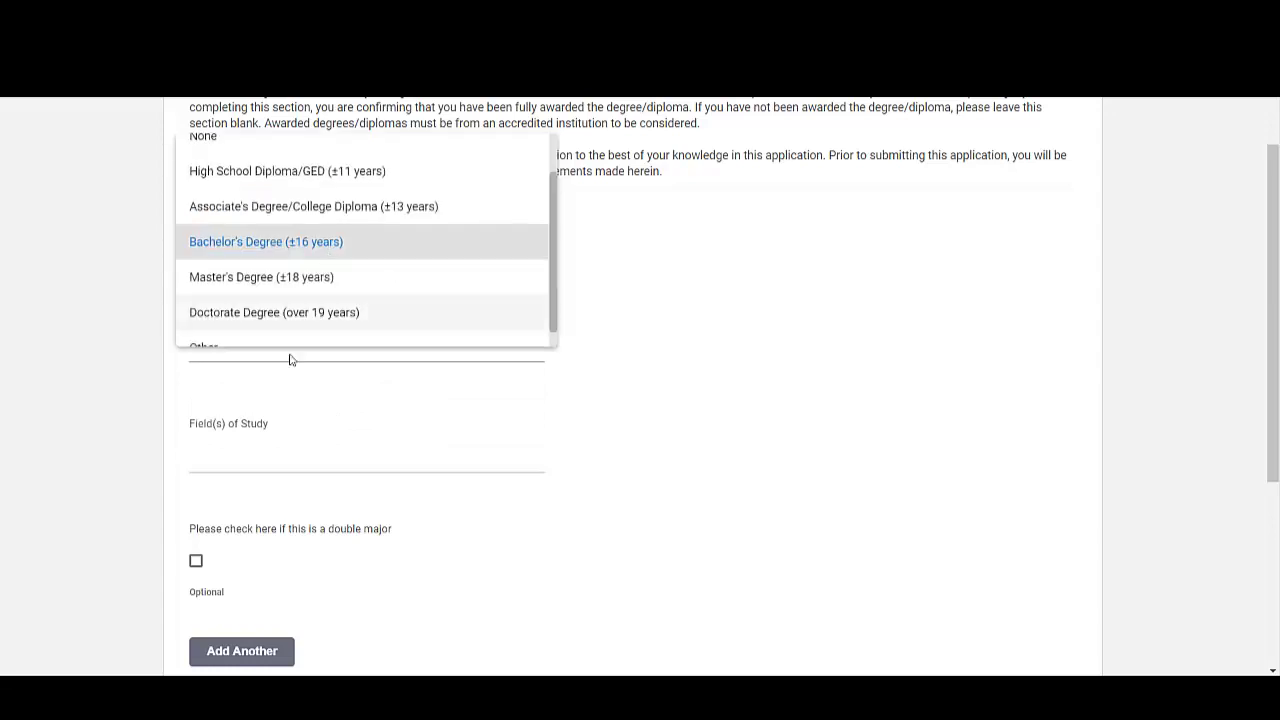
click(702, 316)
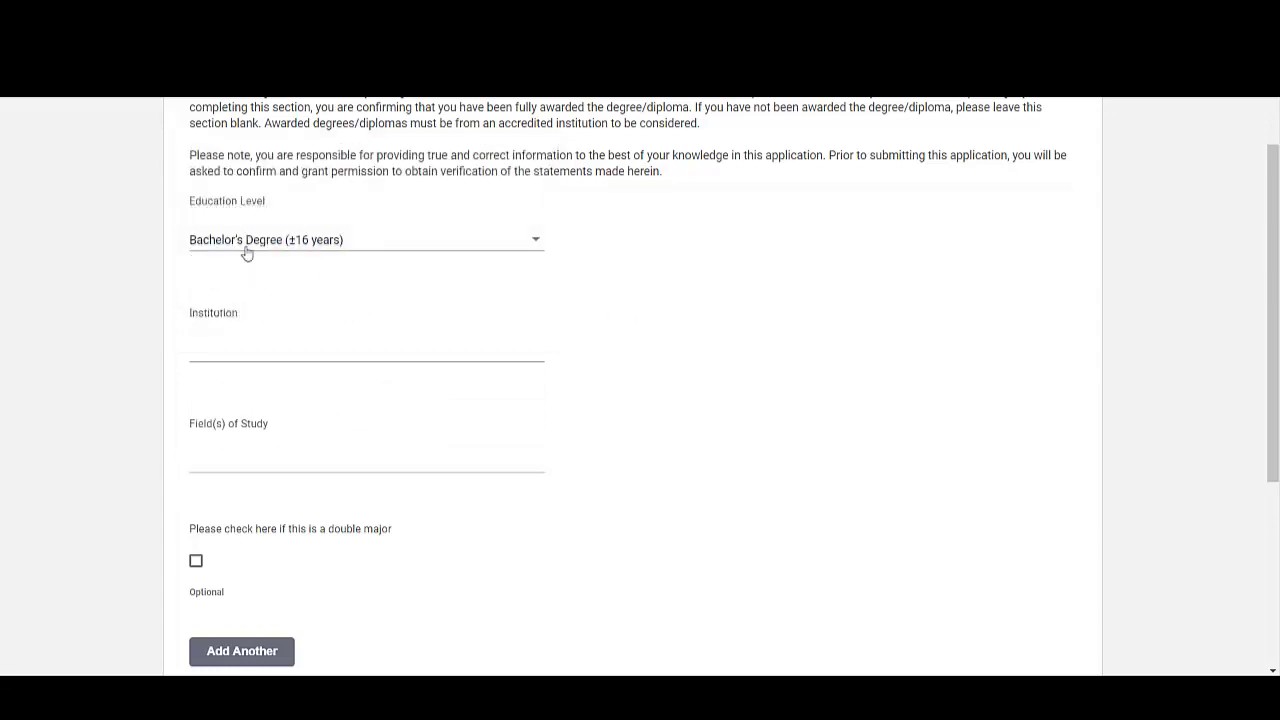
click(221, 352)
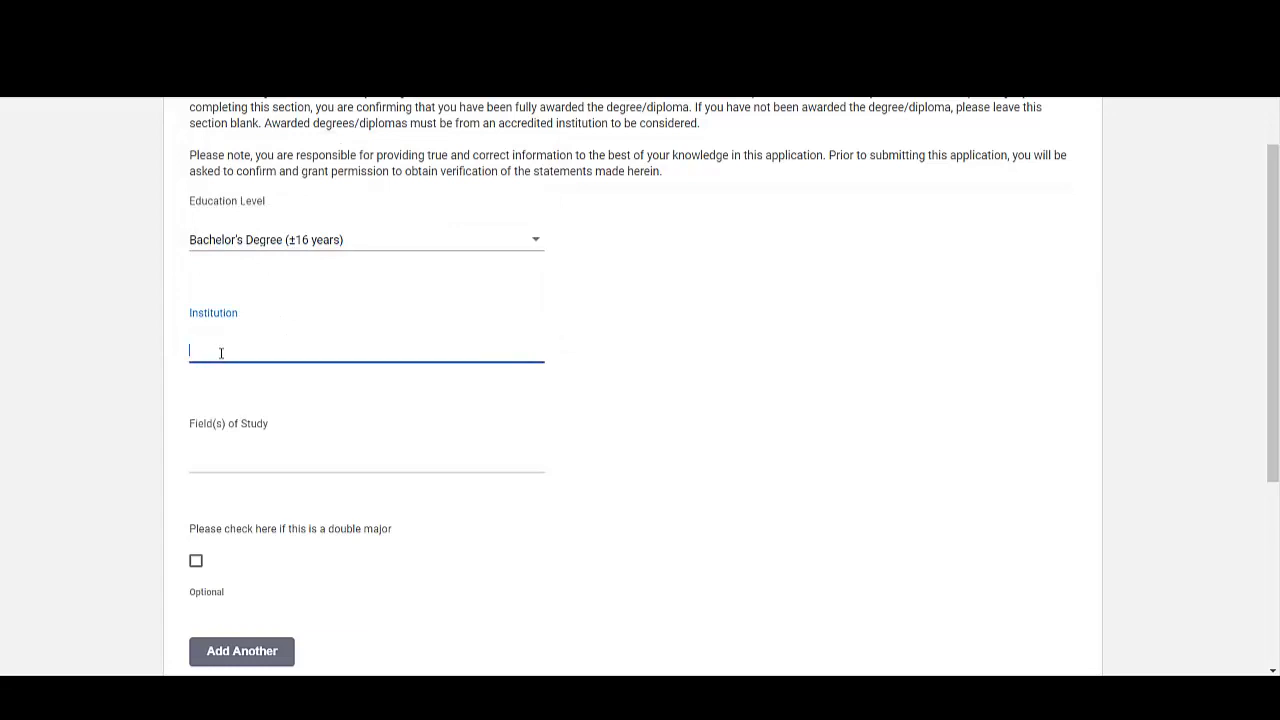
click(230, 468)
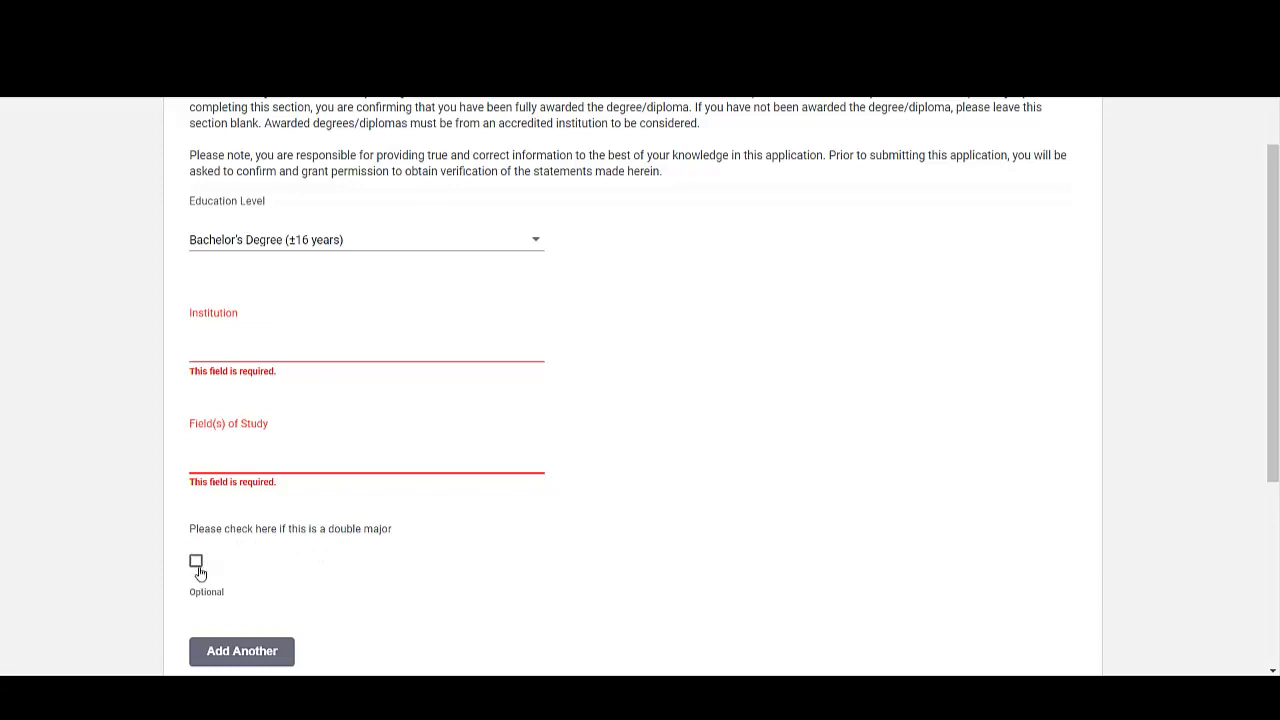
click(224, 352)
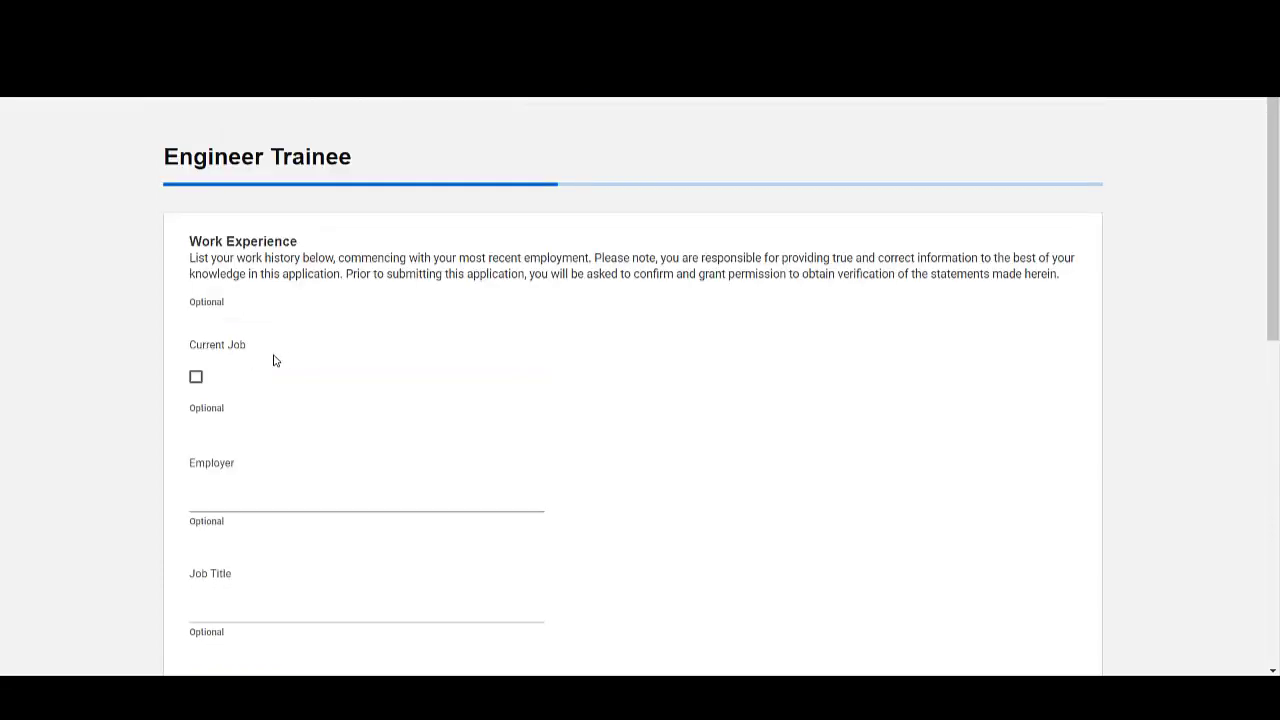
Scroll through the blank Work Experience form and skip ahead to General Questions.
scroll(274, 360, down, 2)
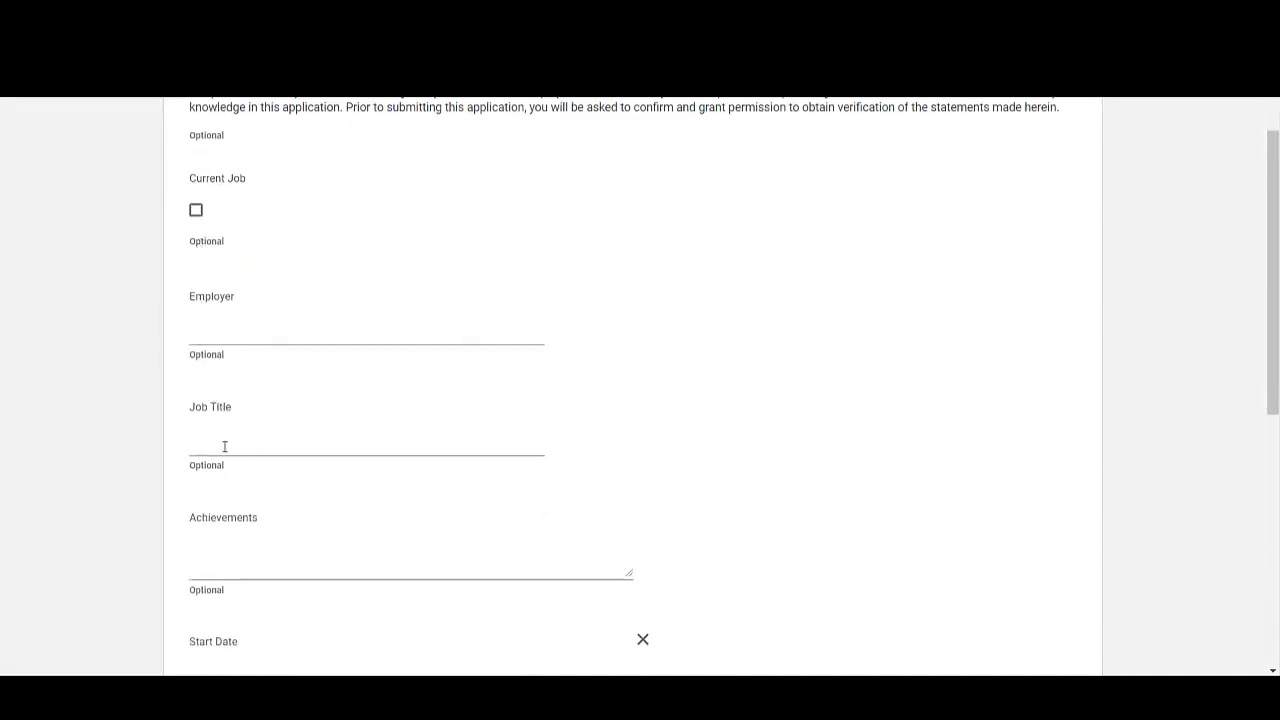
scroll(232, 400, down, 2)
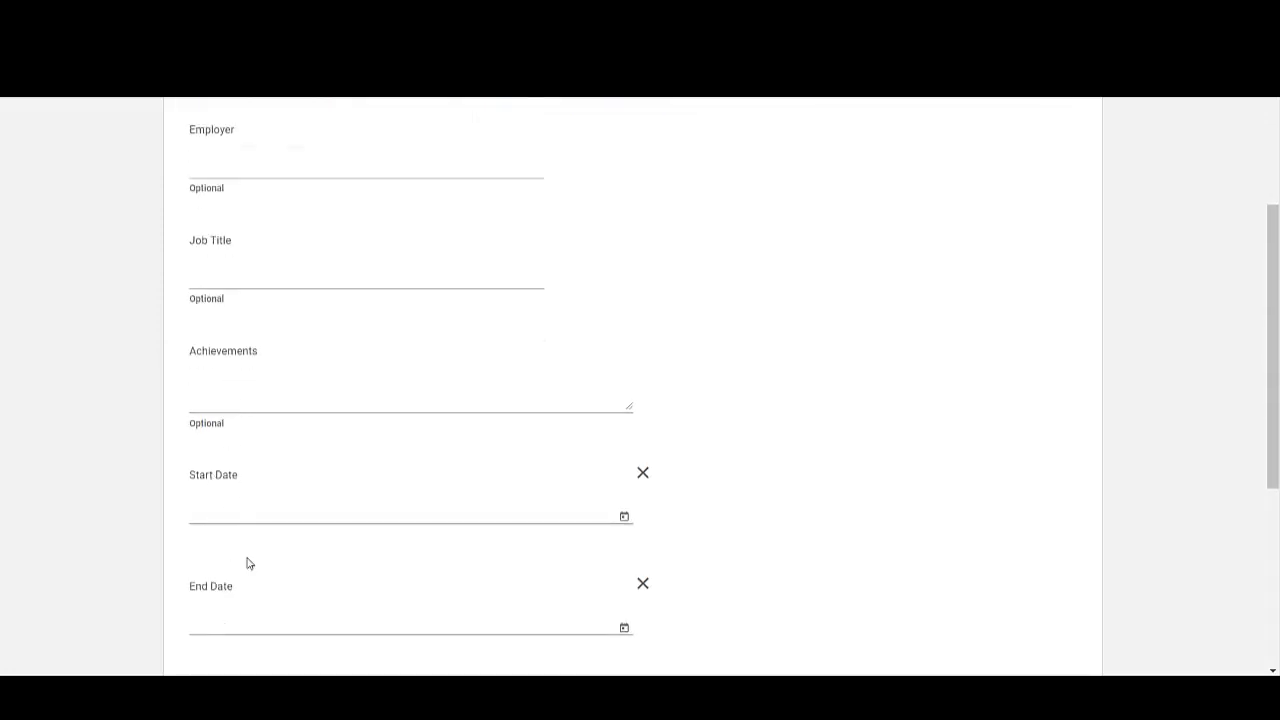
scroll(252, 585, down, 3)
click(300, 520)
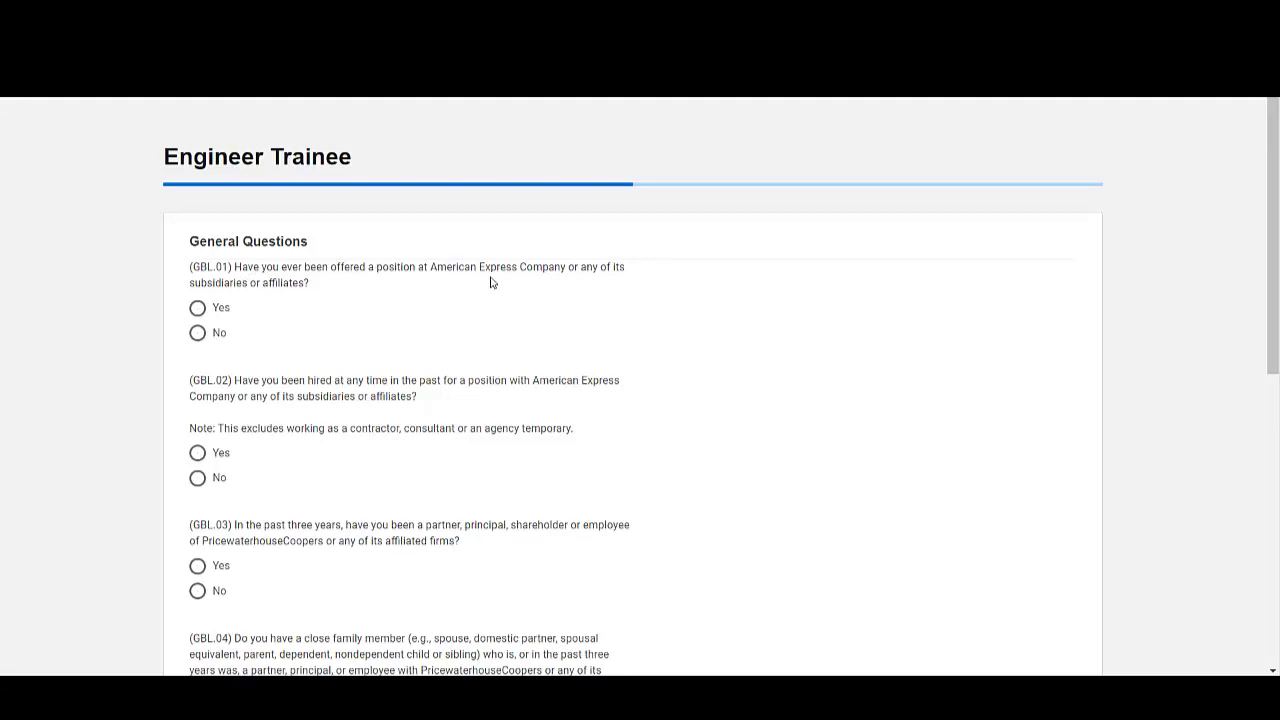
Answer No to GBL.01 (prior offer) and GBL.02 (prior hire).
click(197, 333)
scroll(400, 420, down, 1)
click(197, 394)
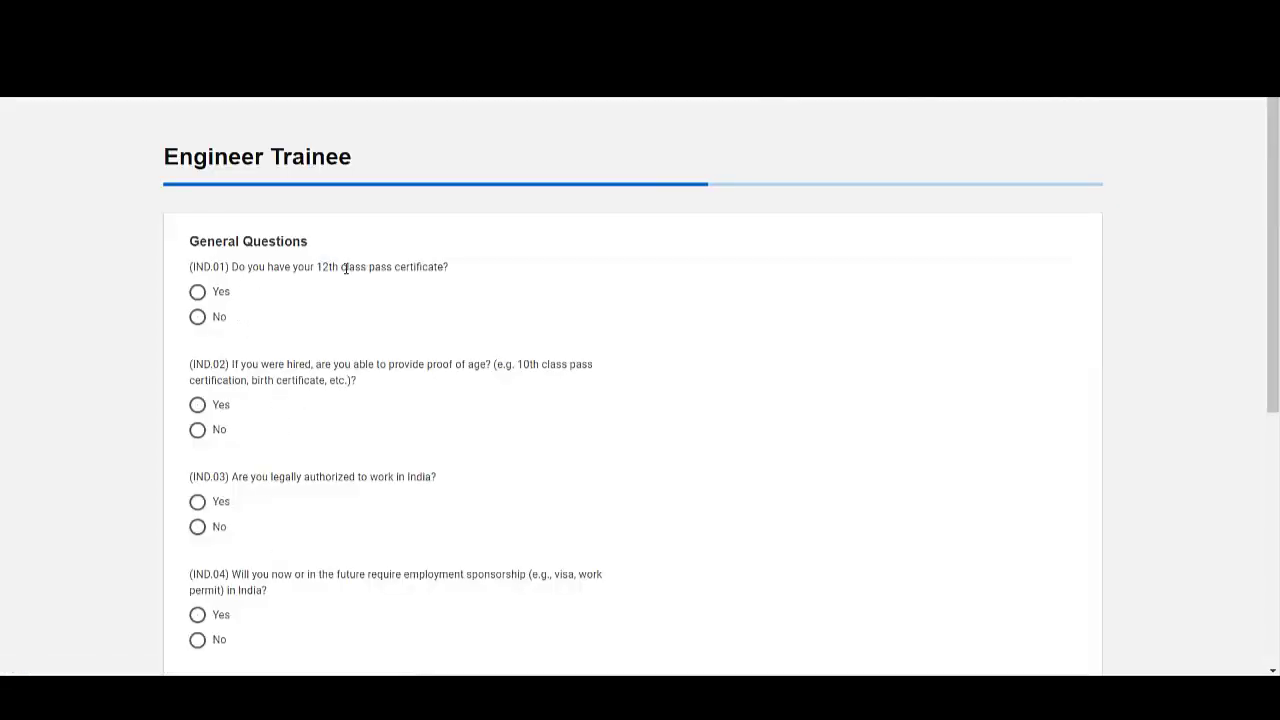
Answer Yes to IND.01–IND.03 and No to needing employment sponsorship.
click(198, 293)
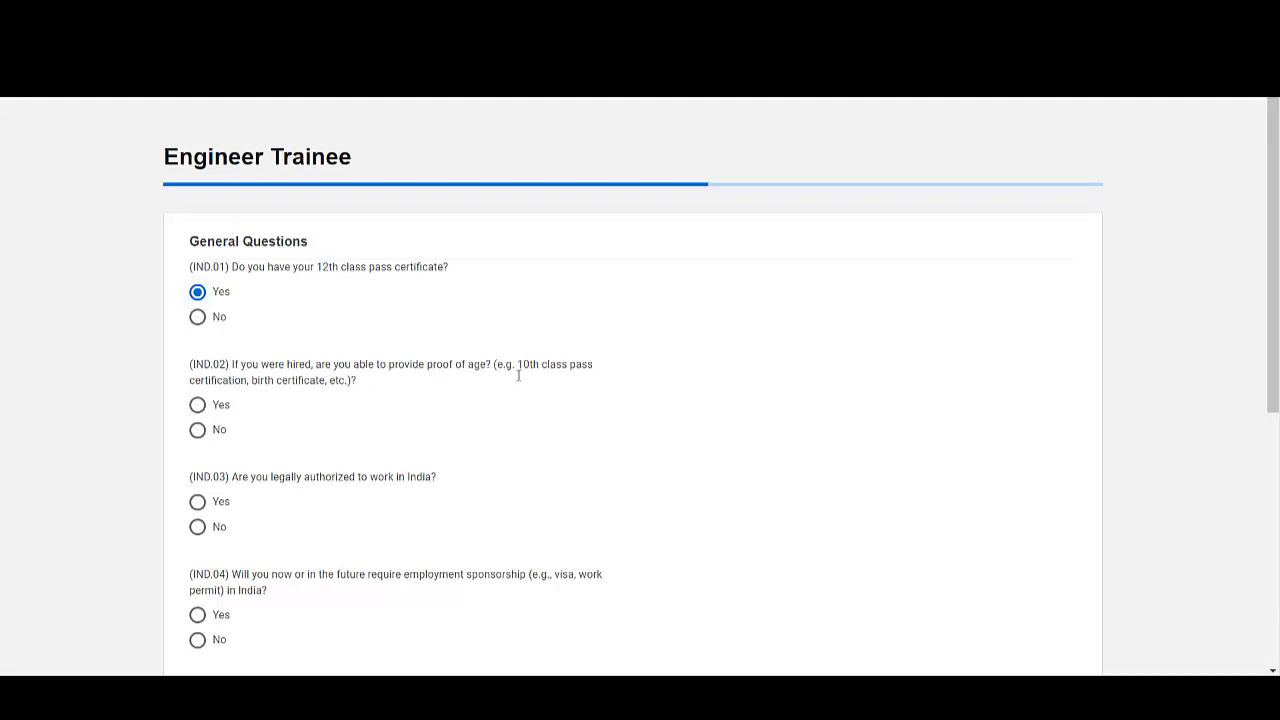
click(199, 406)
click(198, 502)
scroll(270, 543, down, 1)
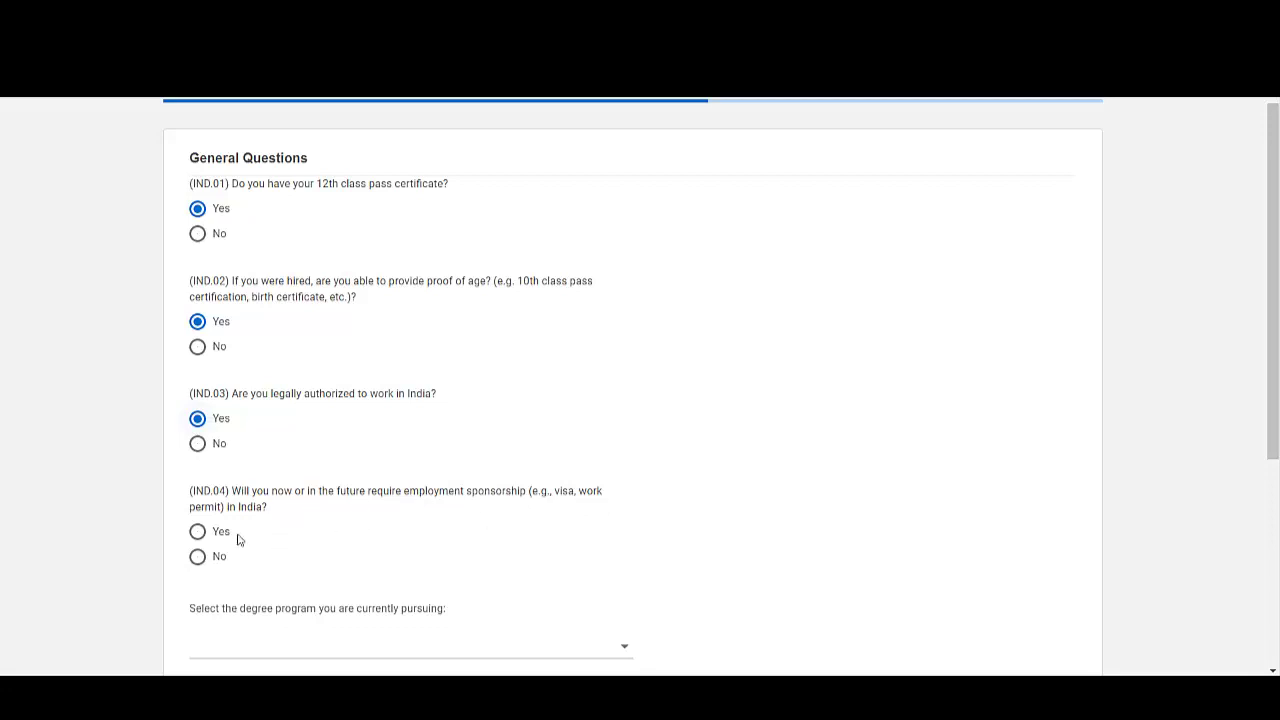
click(199, 558)
Choose Bachelors / Bachelor of Technology as current degree and submit the page.
scroll(348, 540, down, 3)
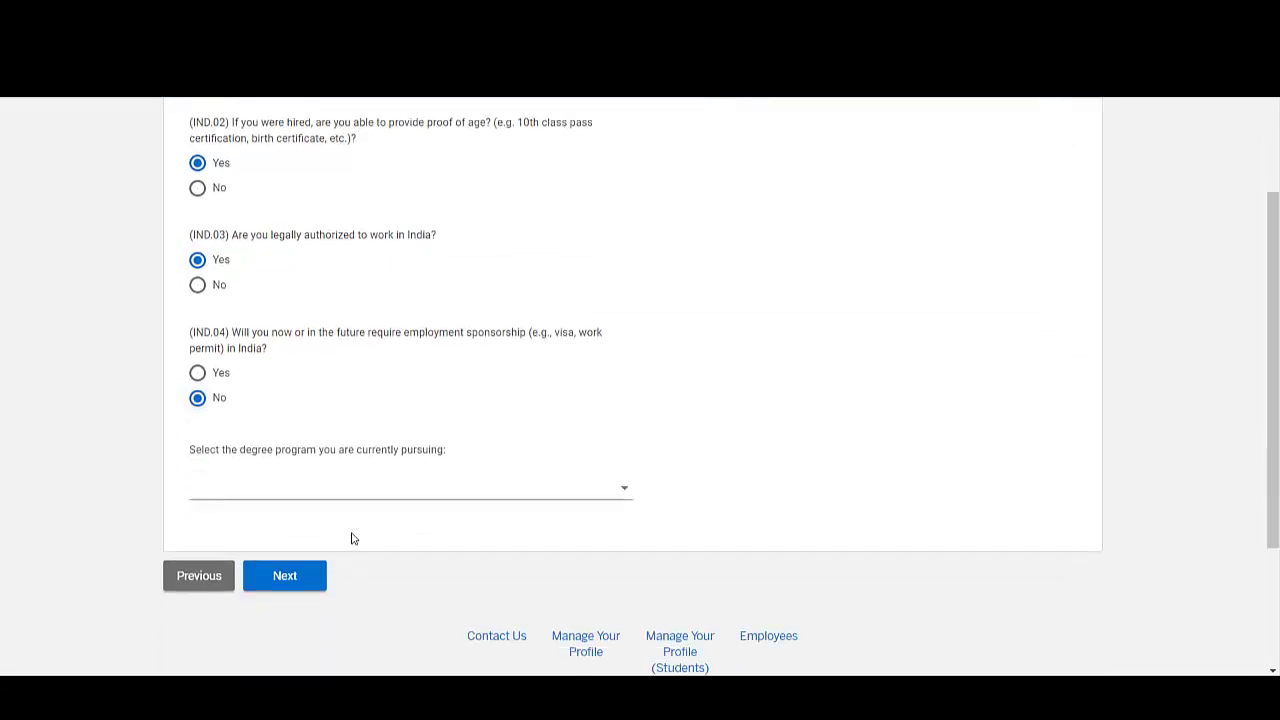
click(413, 482)
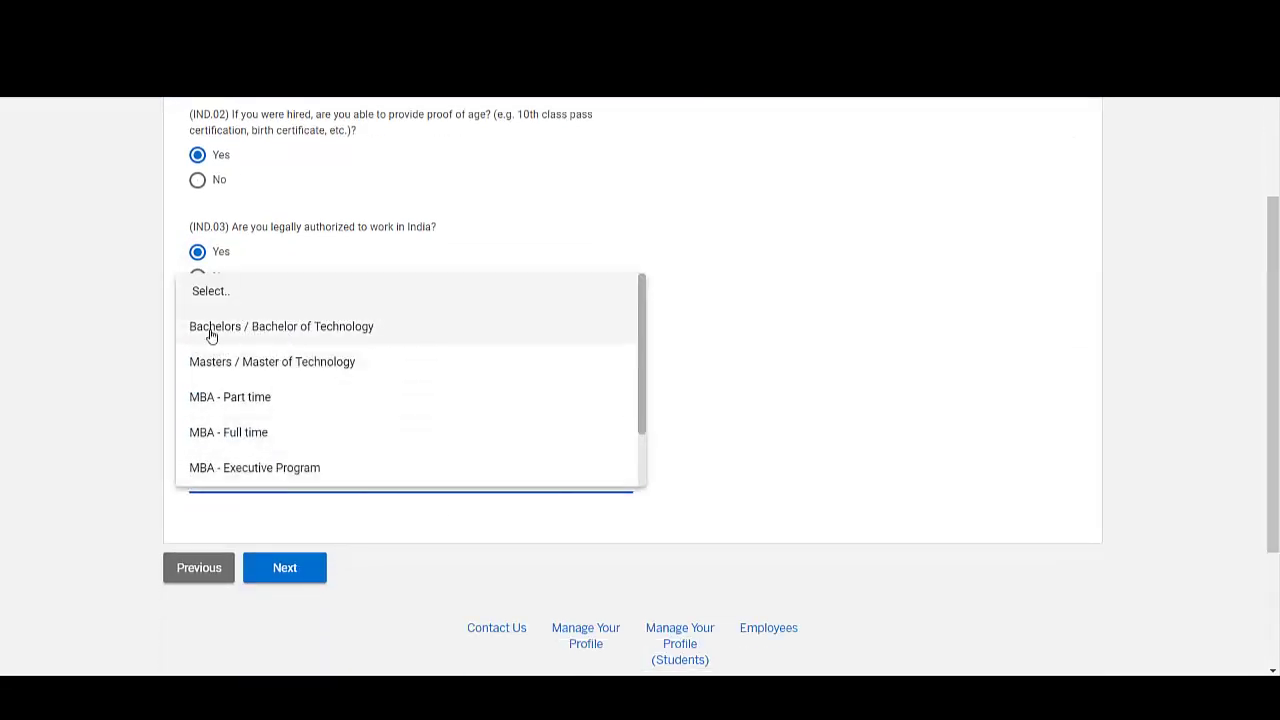
click(277, 328)
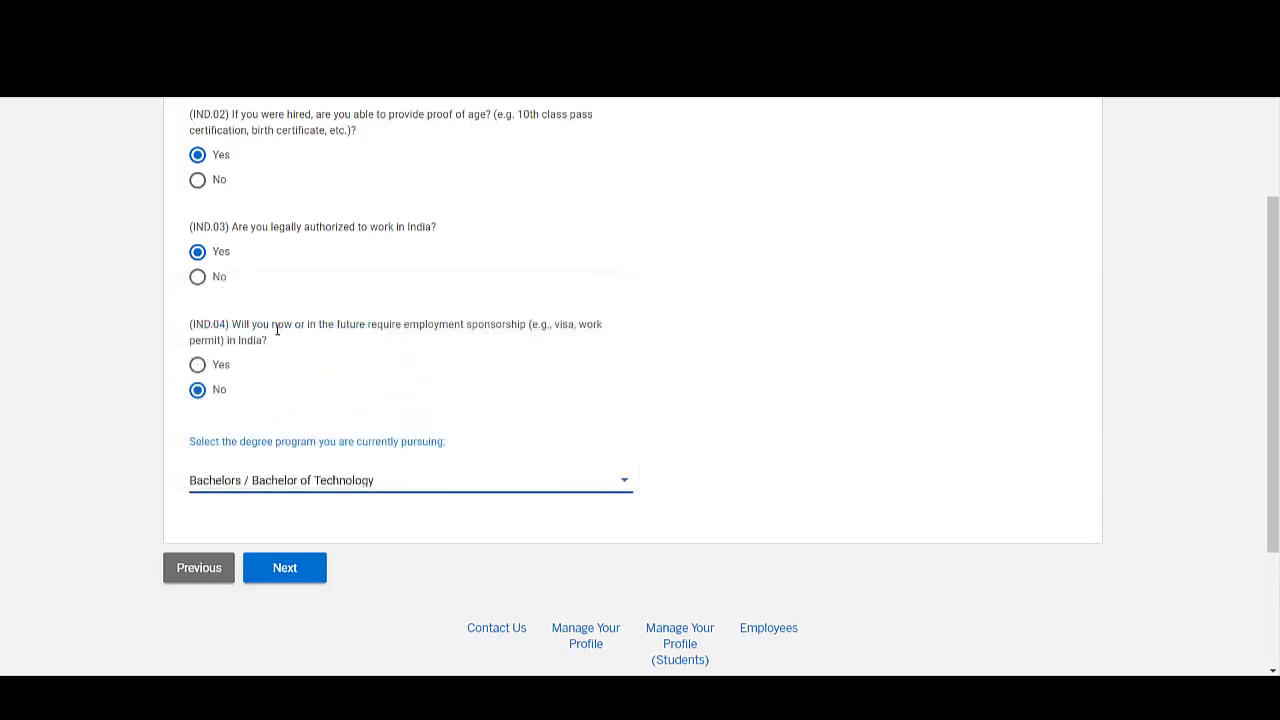
click(285, 567)
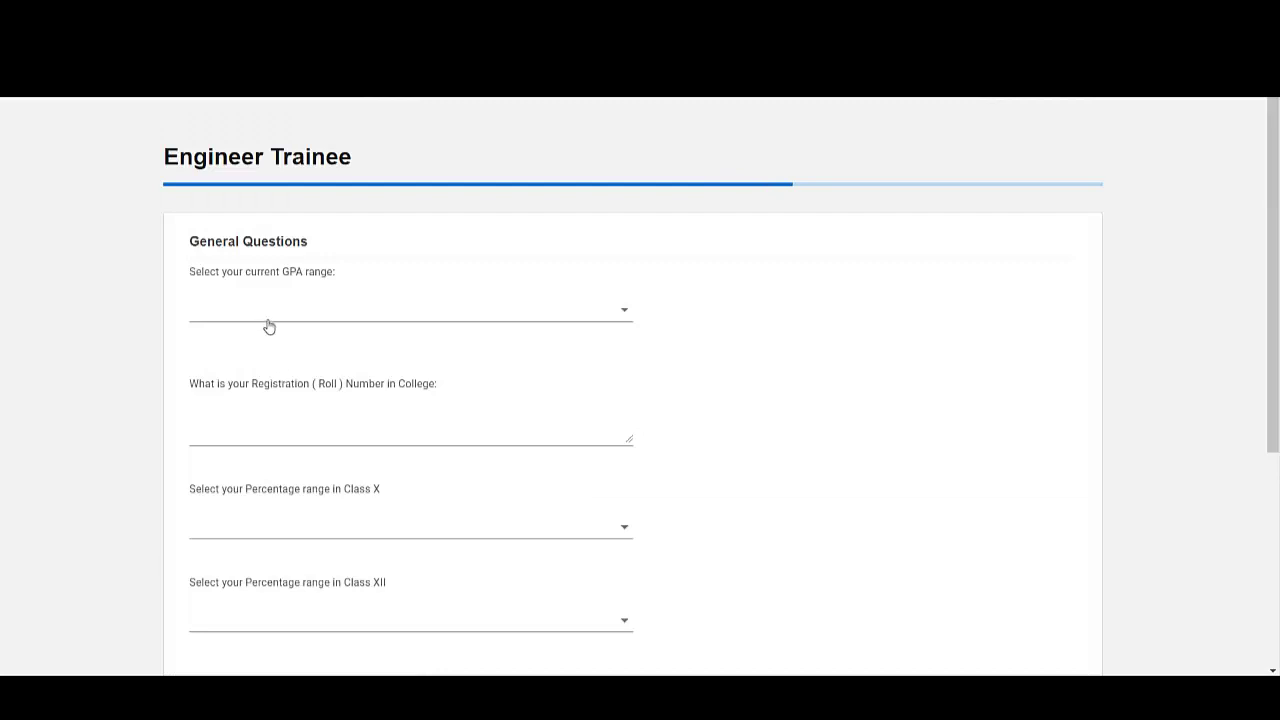
Set the GPA range to 6.0 – 7.4 and enter the college registration number.
click(269, 325)
click(812, 316)
click(387, 307)
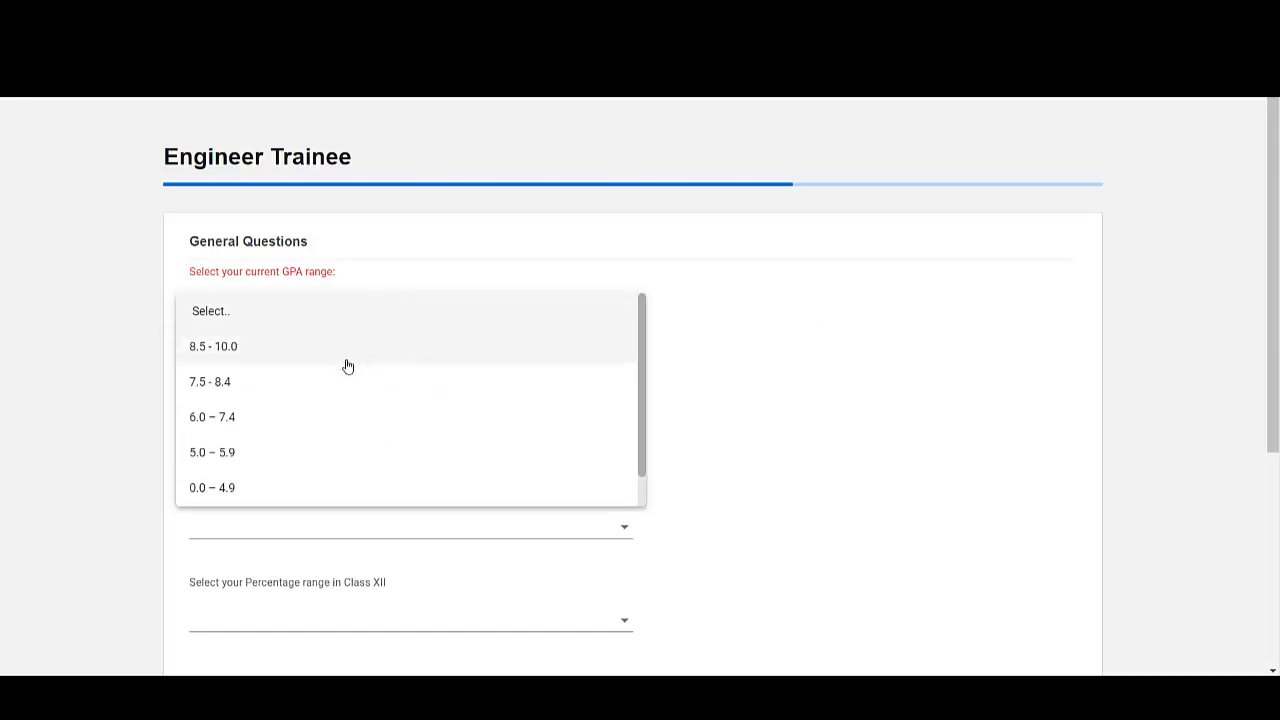
click(287, 428)
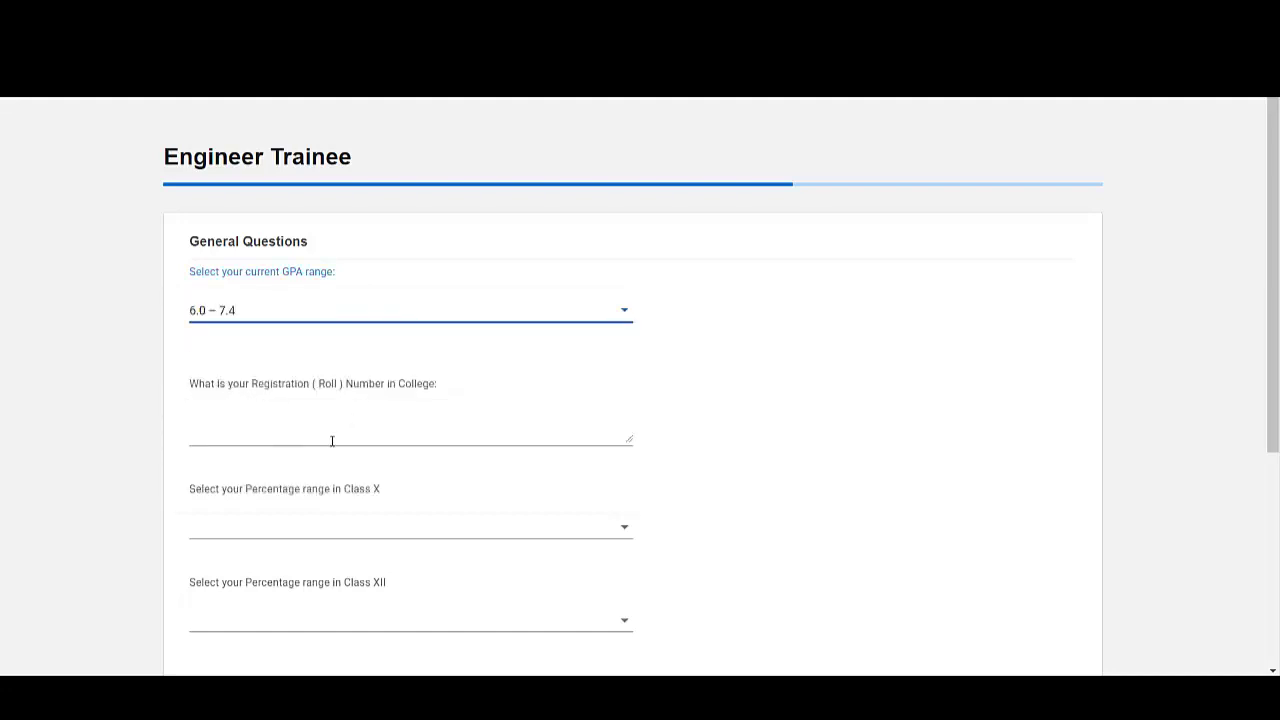
click(326, 441)
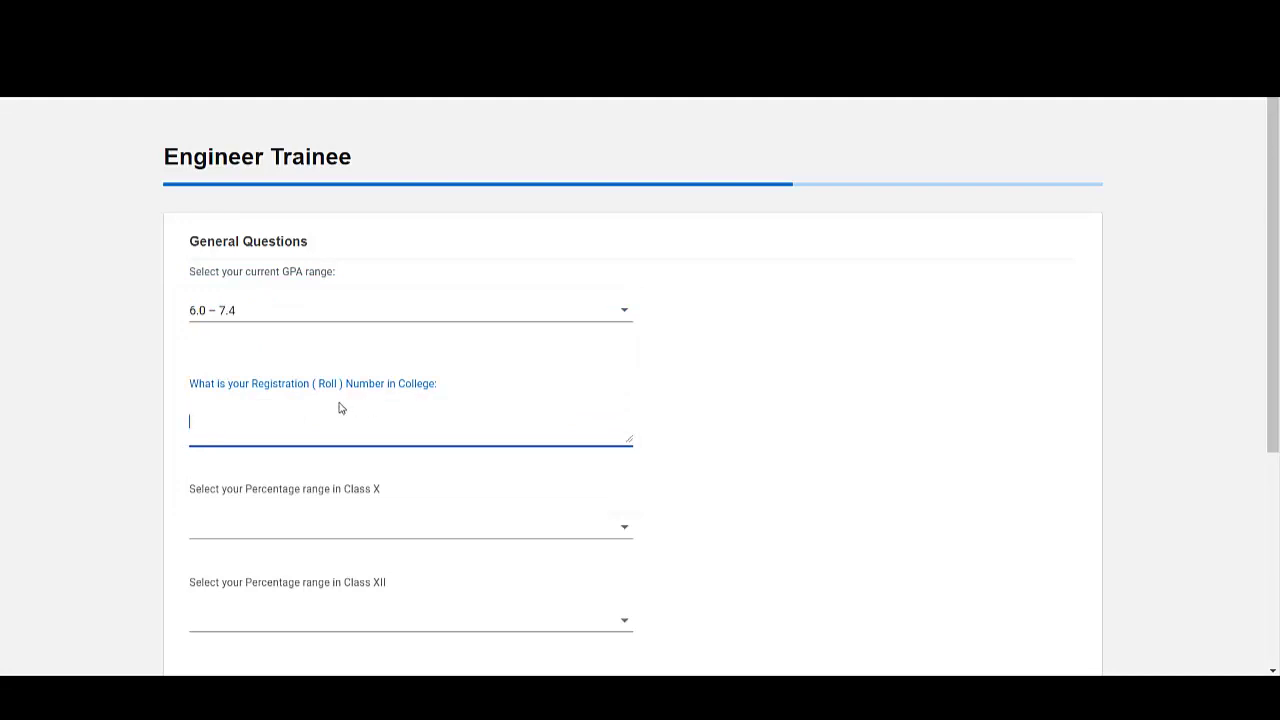
scroll(350, 465, down, 2)
click(352, 456)
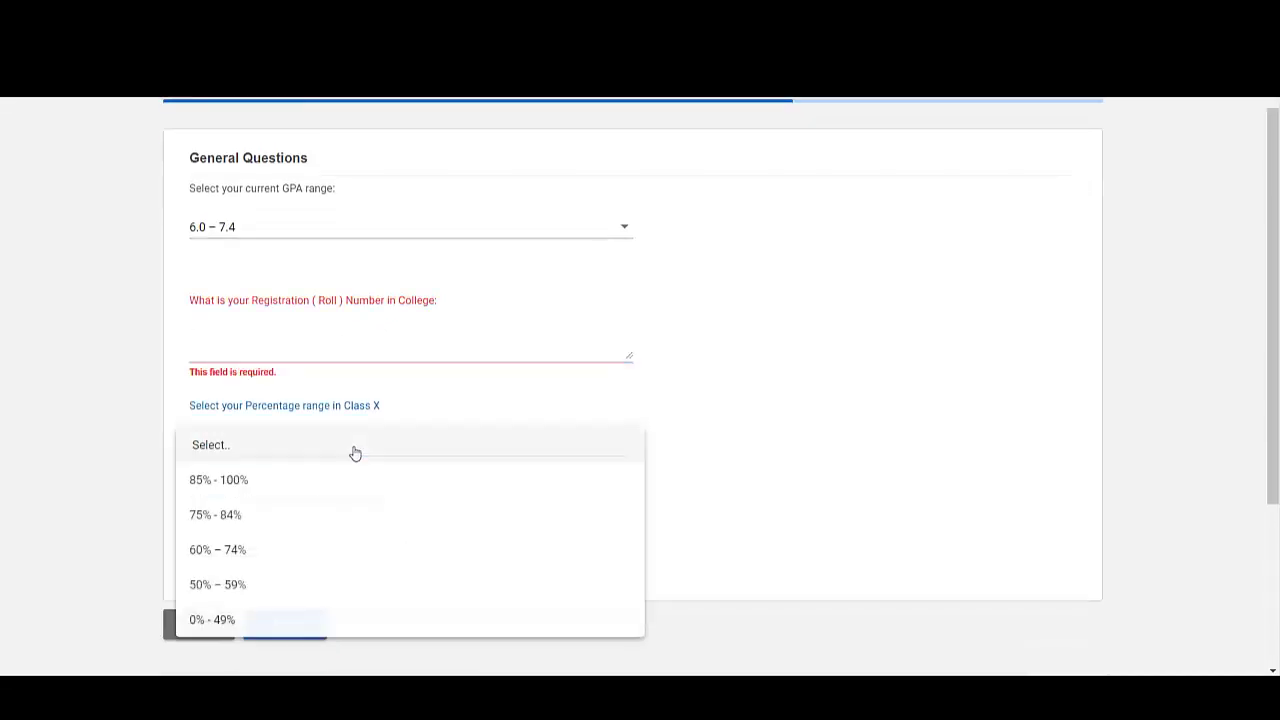
click(281, 352)
text(123456)
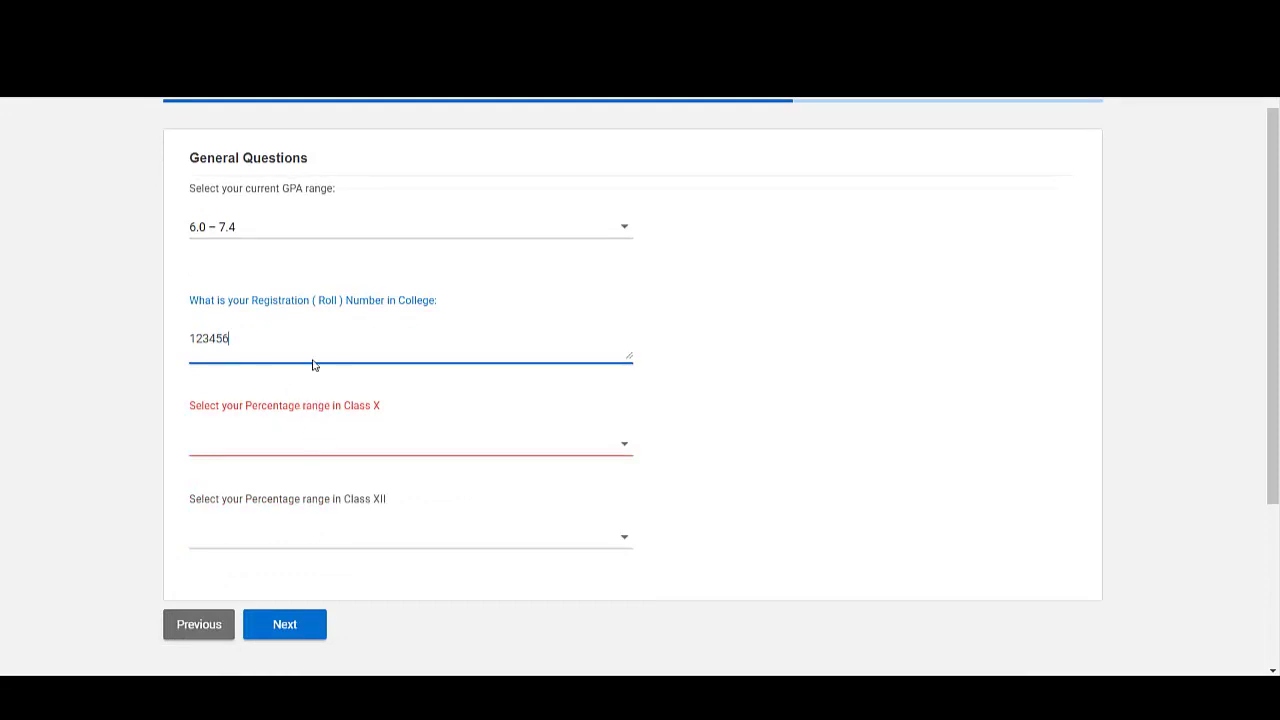
Choose 85% - 100% for both Class X and Class XII, then continue.
click(257, 451)
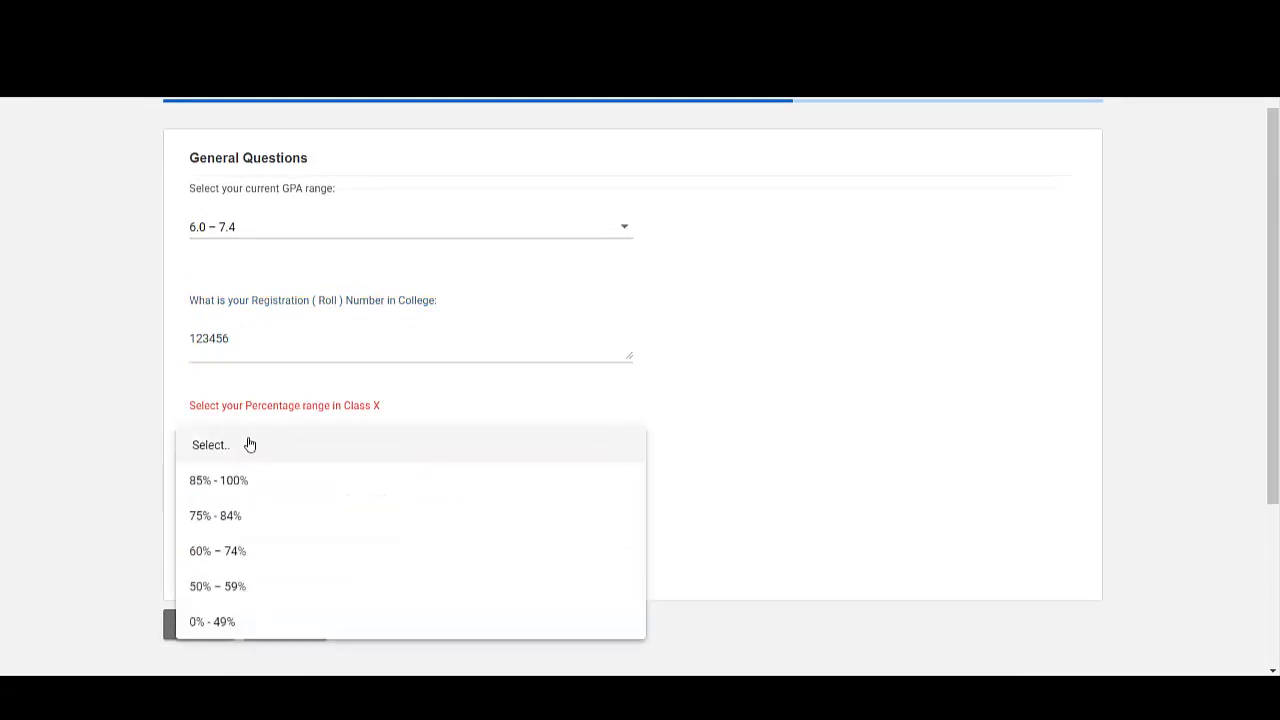
click(243, 484)
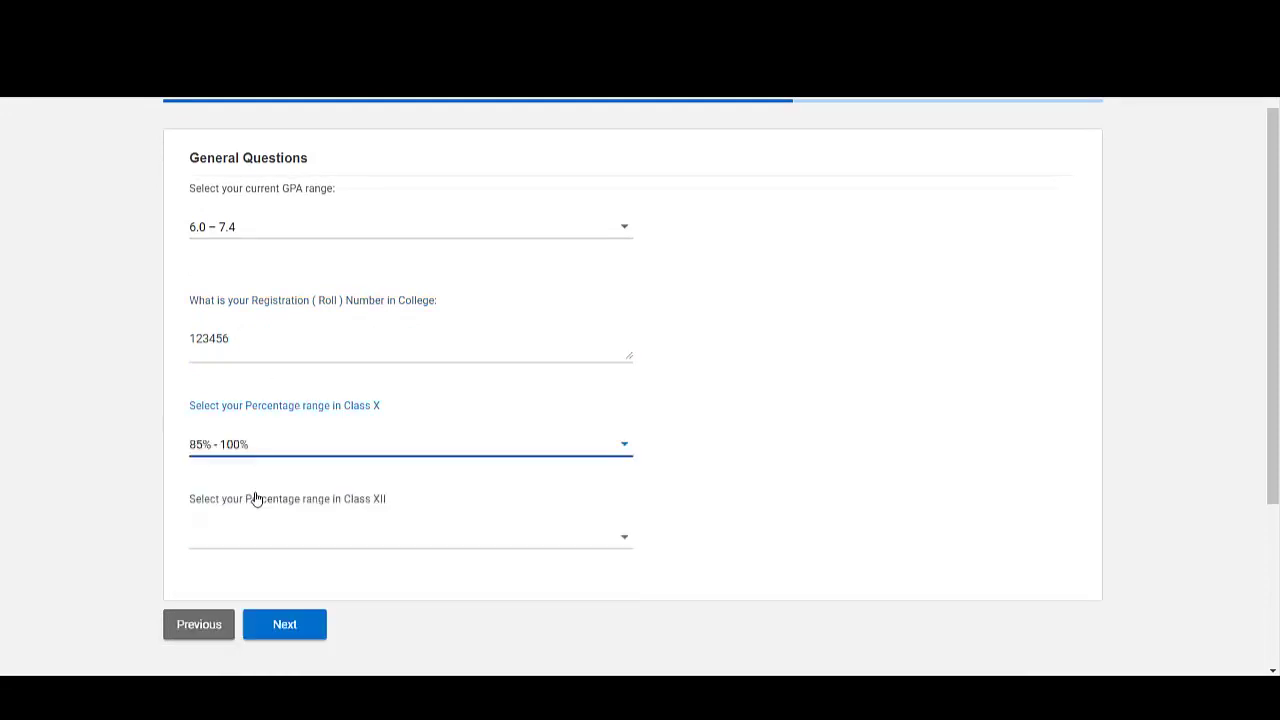
click(249, 545)
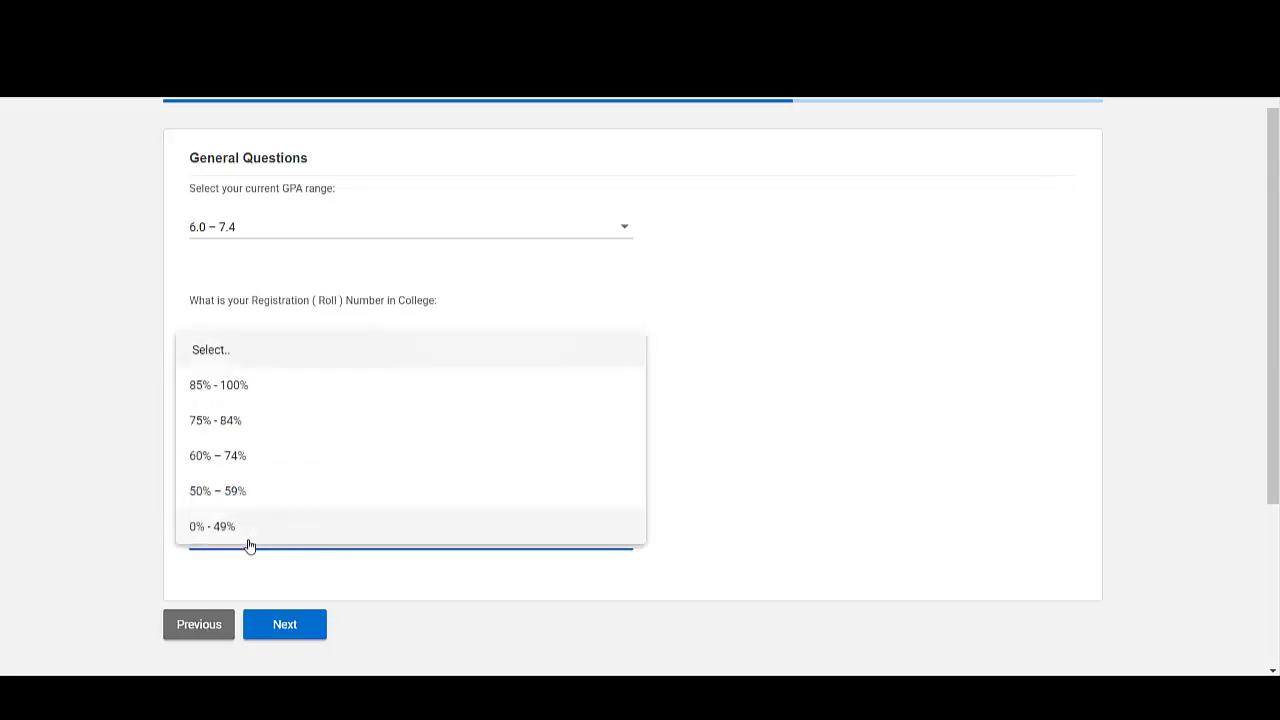
click(243, 388)
scroll(851, 482, down, 3)
scroll(230, 500, up, 1)
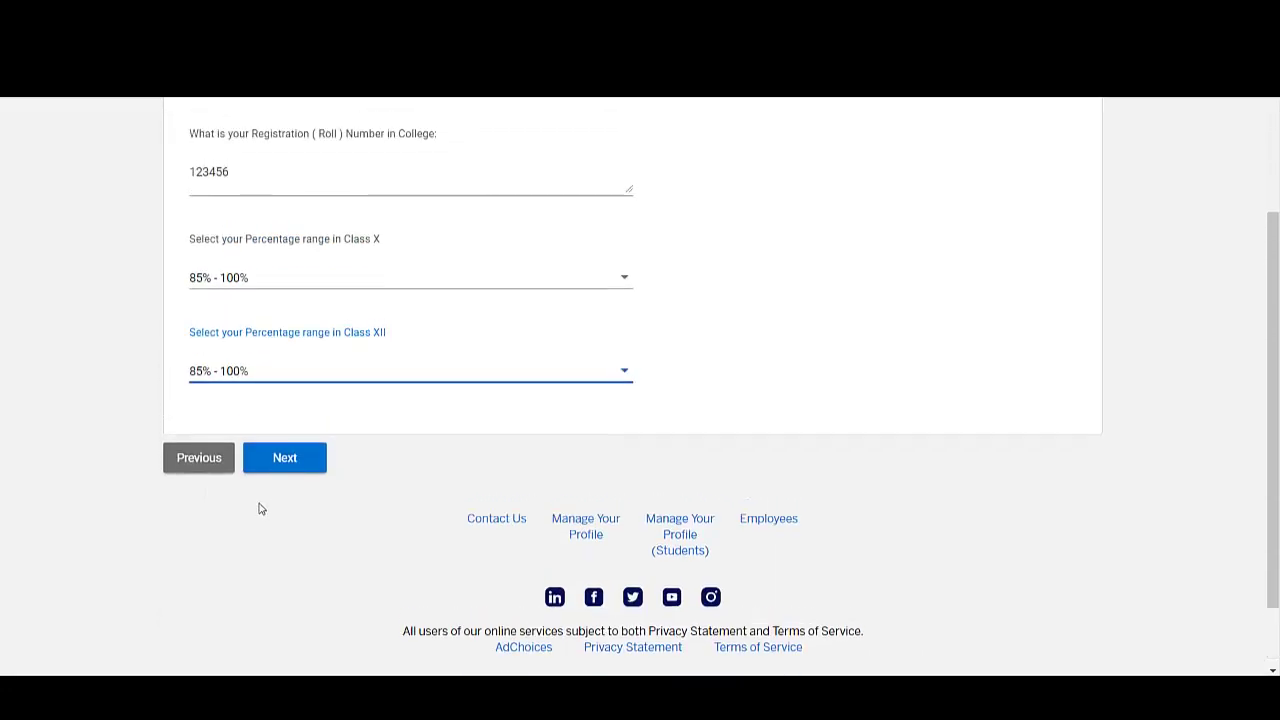
click(302, 460)
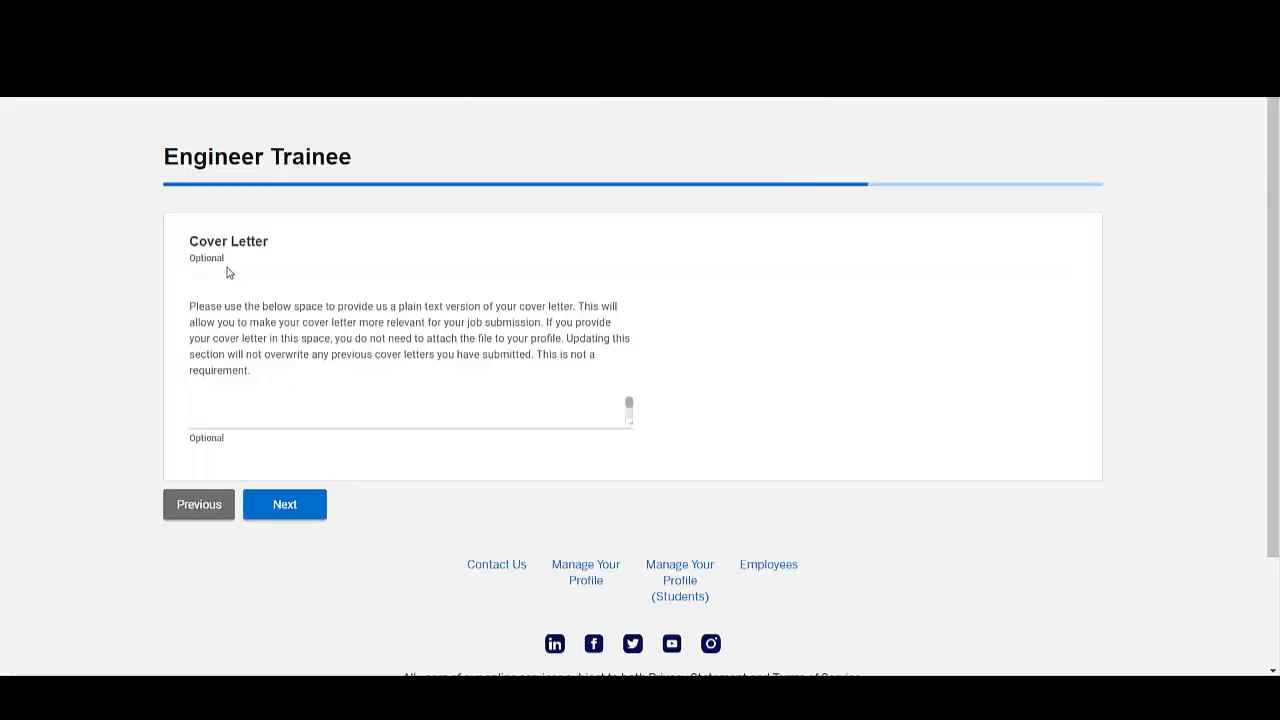
Skip the optional cover letter and give Male as gender.
click(288, 508)
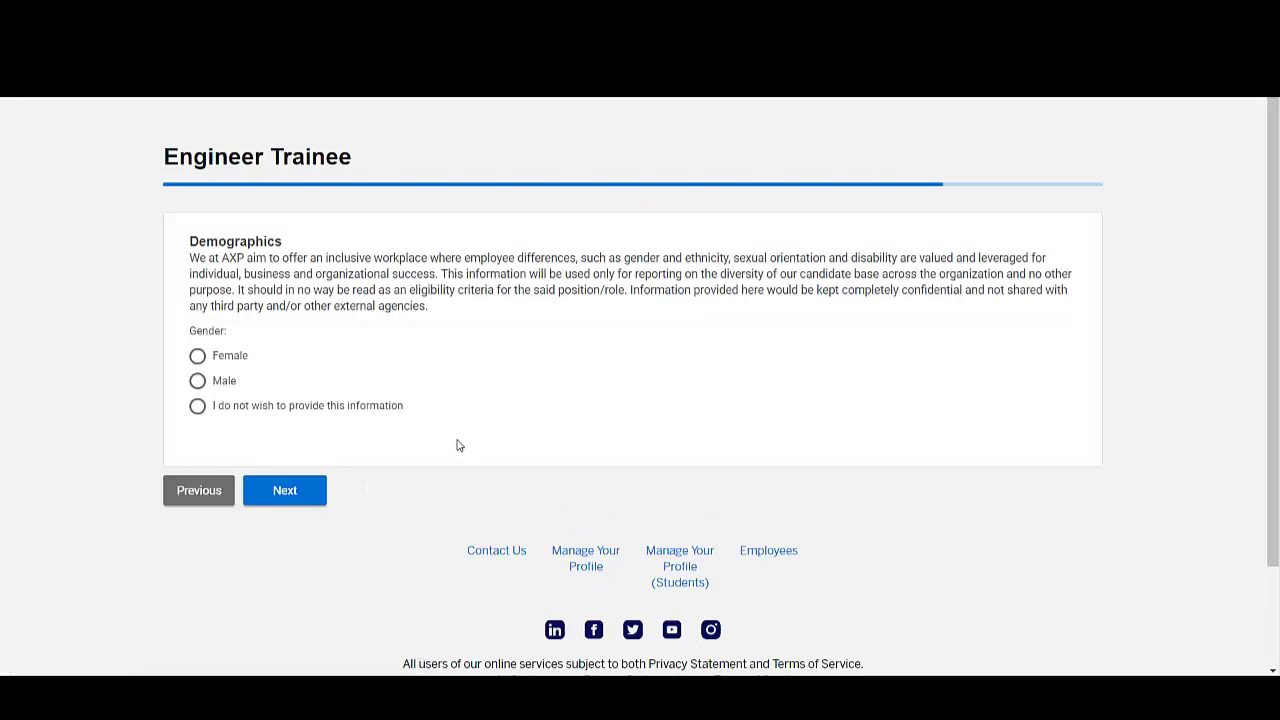
click(198, 381)
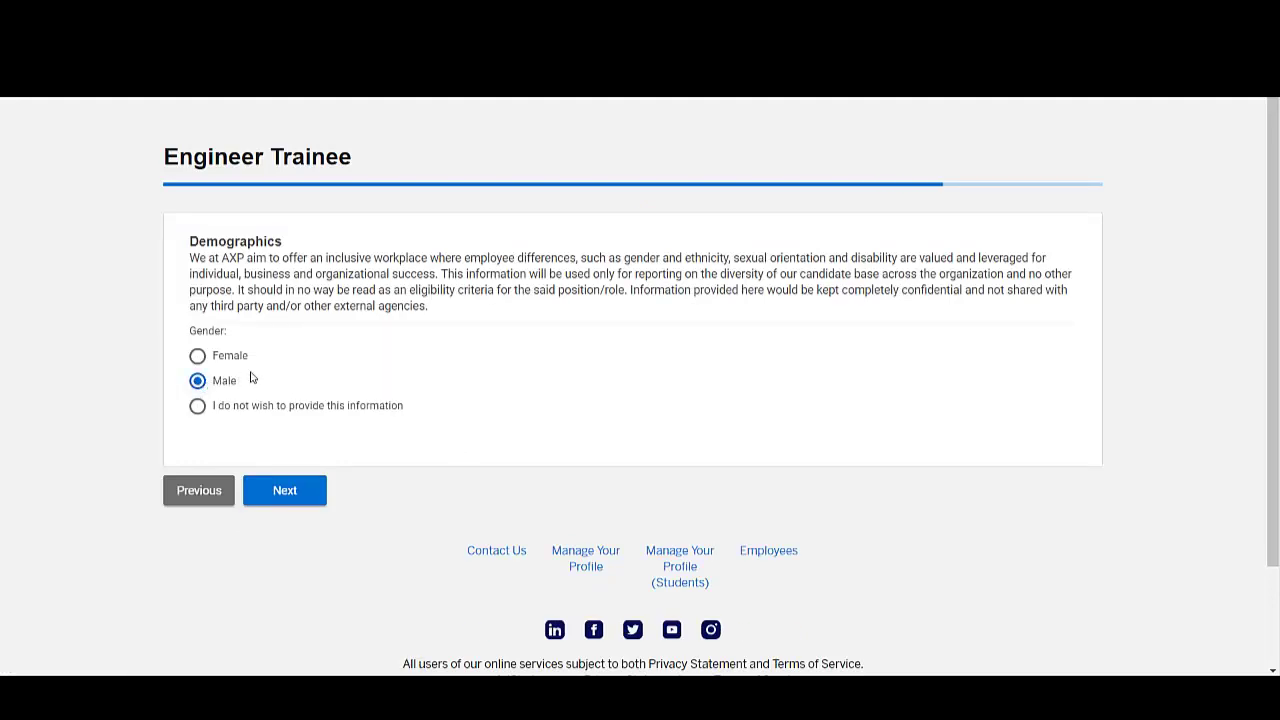
click(286, 505)
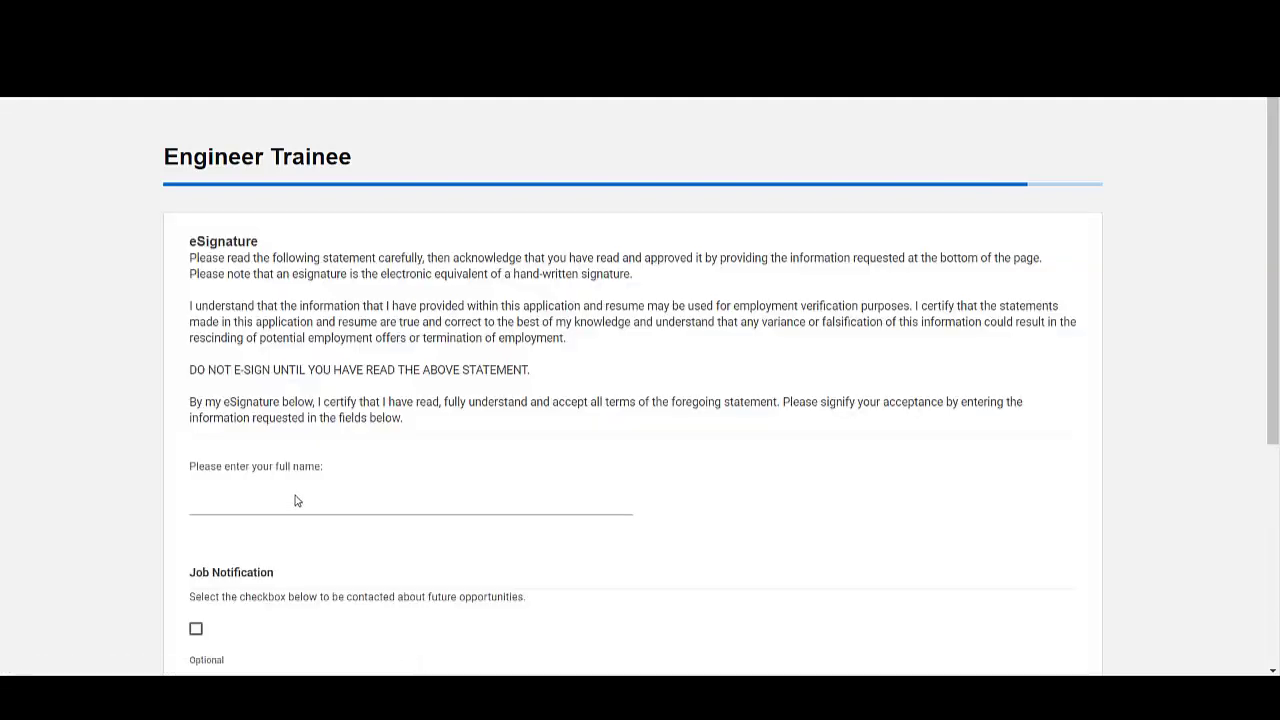
Submit the Engineer Trainee application from the eSignature step.
click(229, 505)
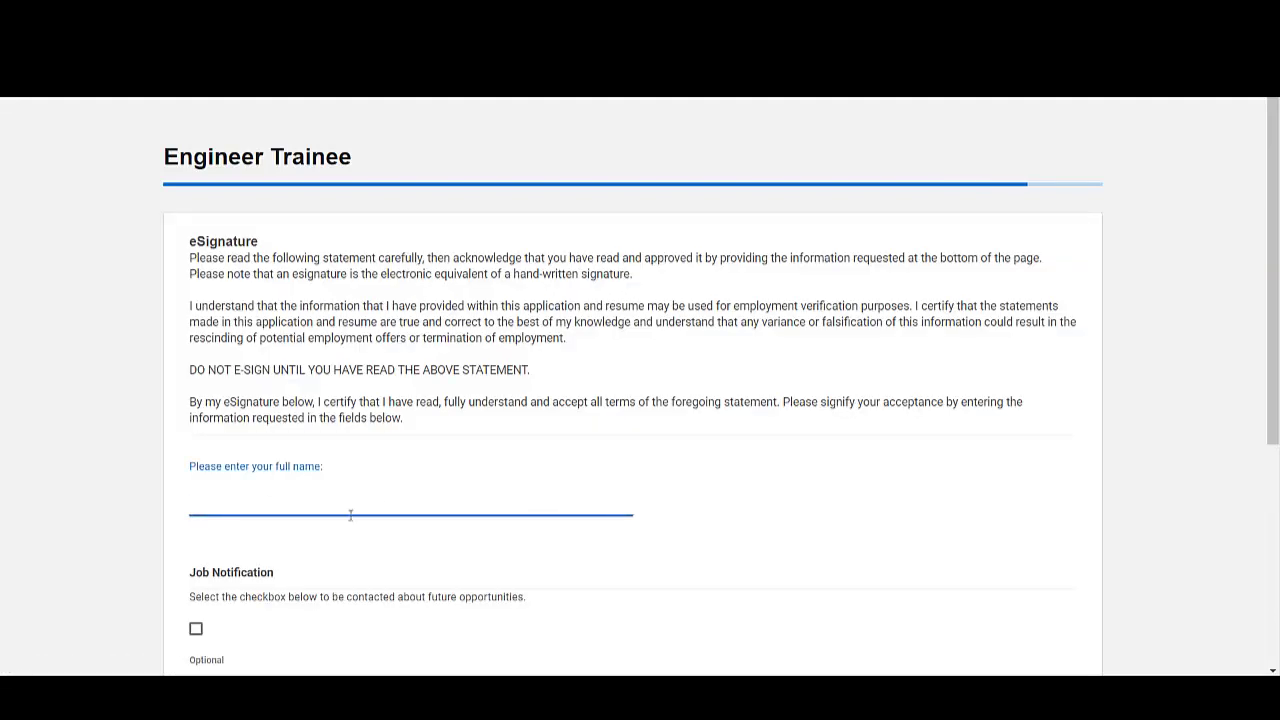
scroll(349, 515, down, 1)
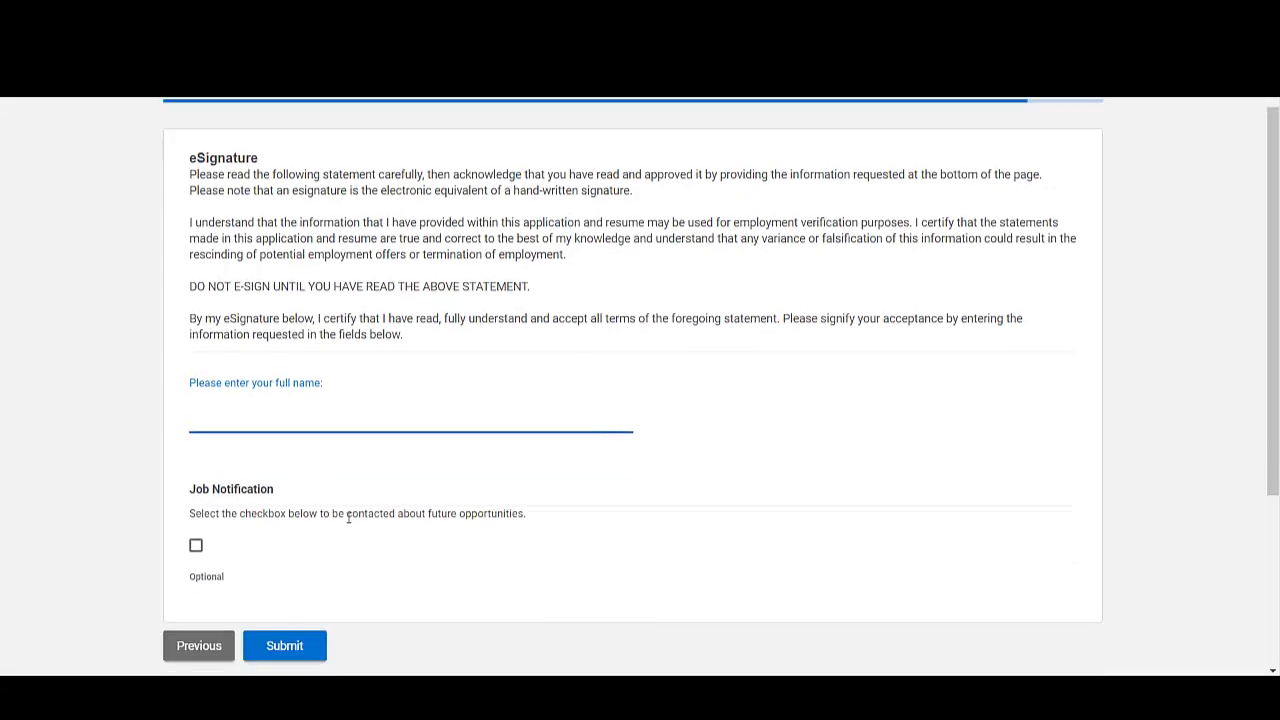
click(305, 646)
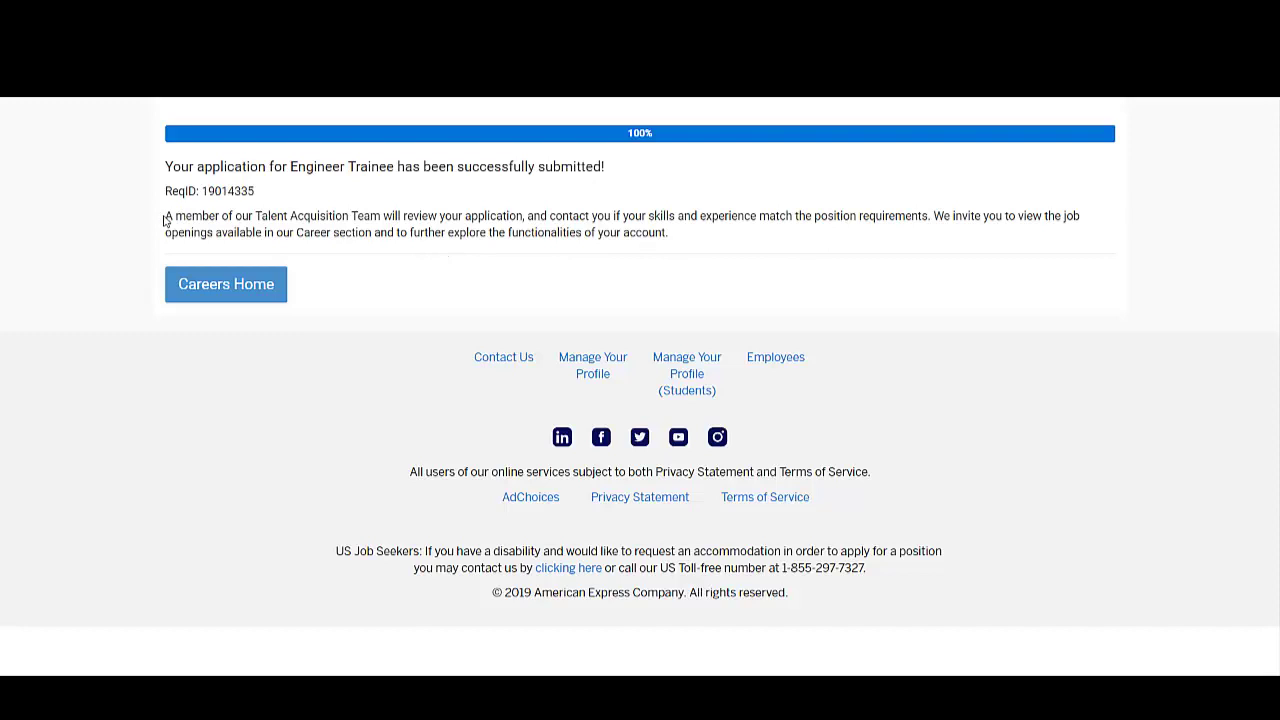
Review the Engineer Trainee submission confirmation for ReqID 19014335.
drag(166, 221, 937, 221)
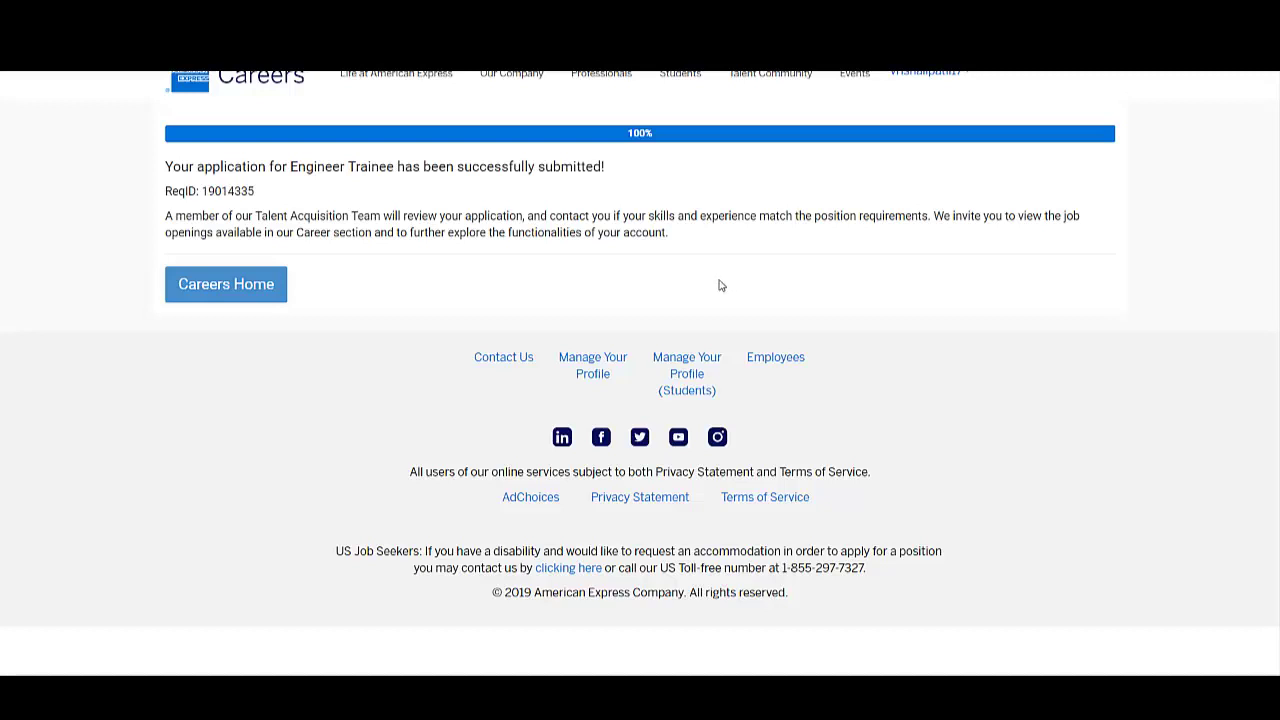
Open Completed Applications from the account menu to see Engineer Trainee in Bangalore as Application Received.
click(962, 80)
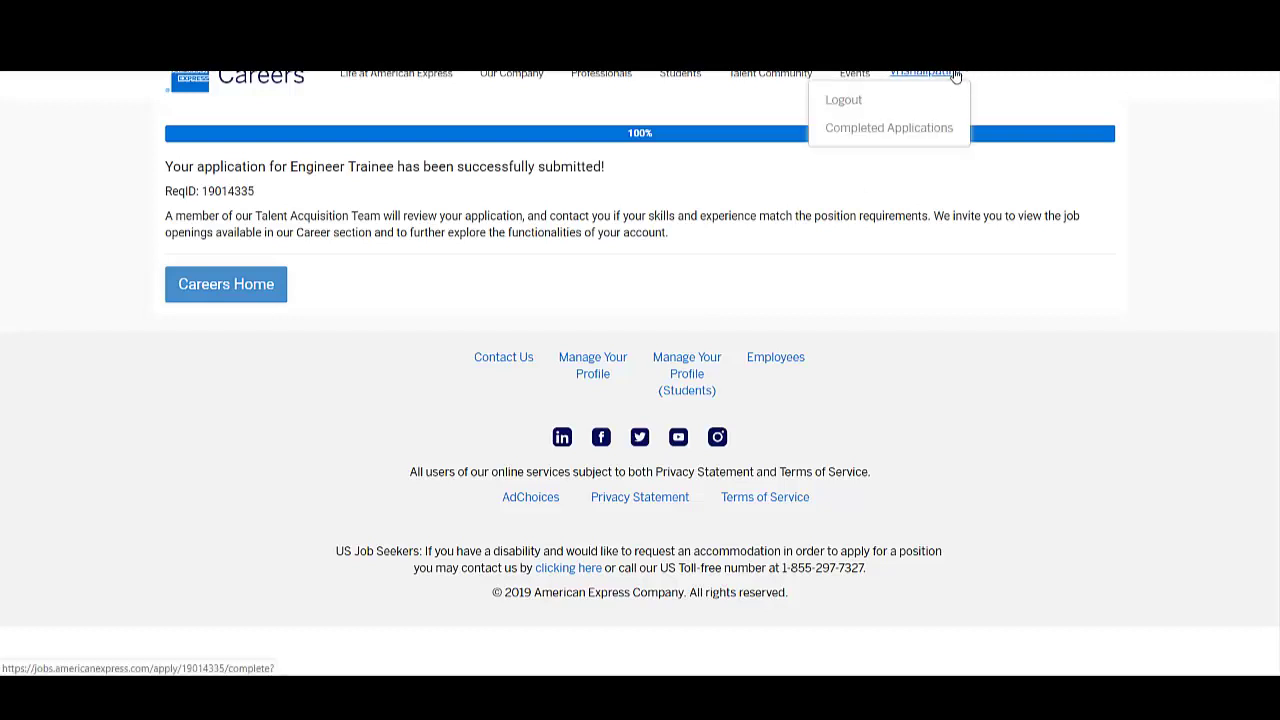
click(941, 133)
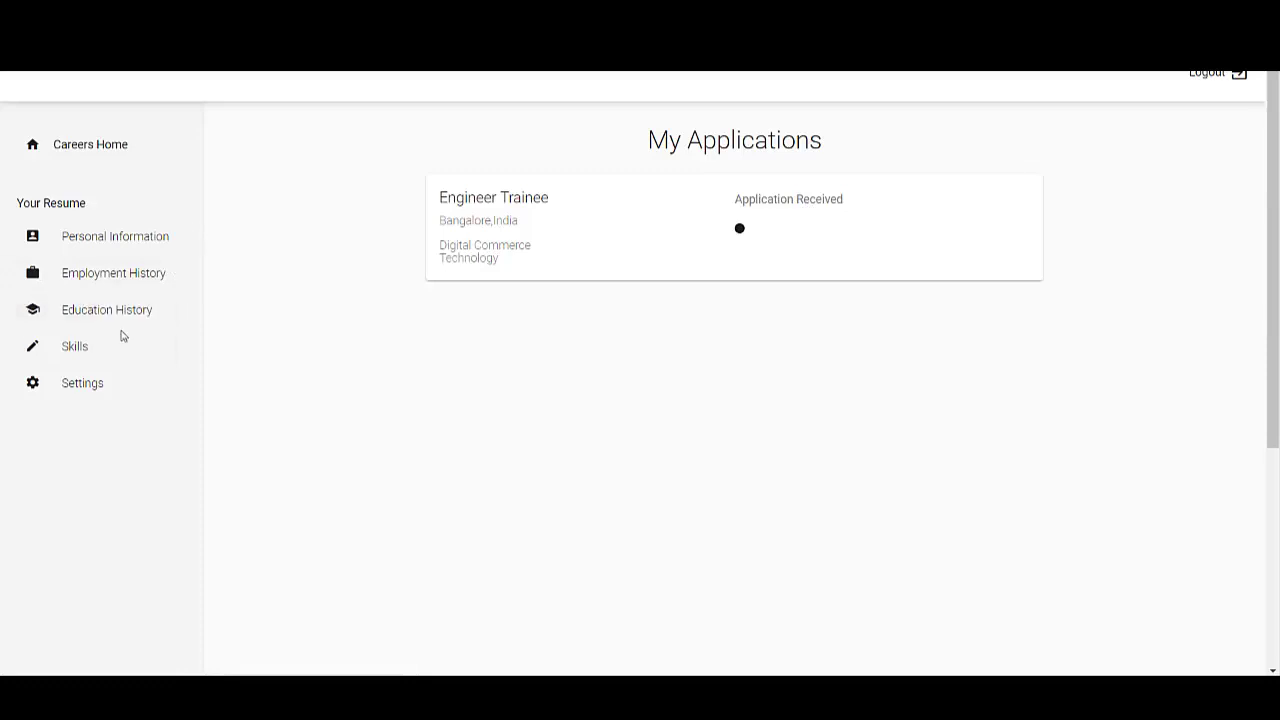
Add Java, Microsoft C# .NET (C Sharp .NET) and Python to the profile Skills list.
click(117, 343)
click(486, 201)
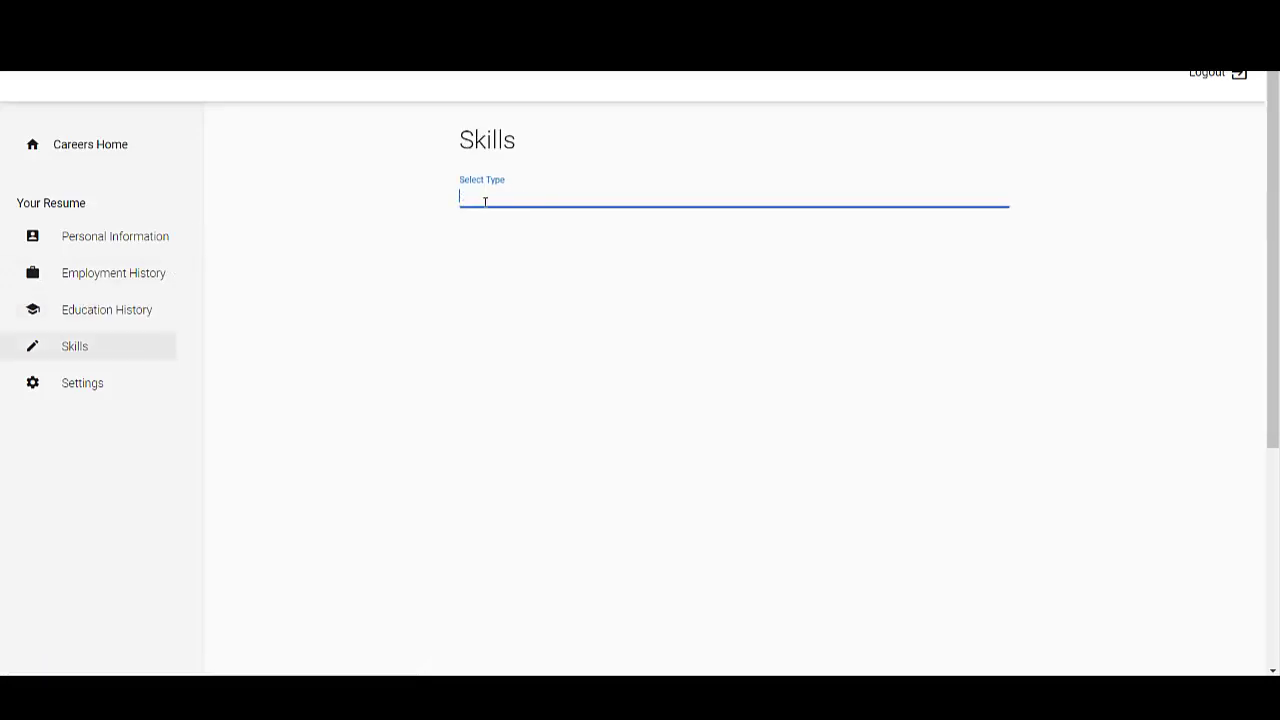
text(Java)
click(483, 227)
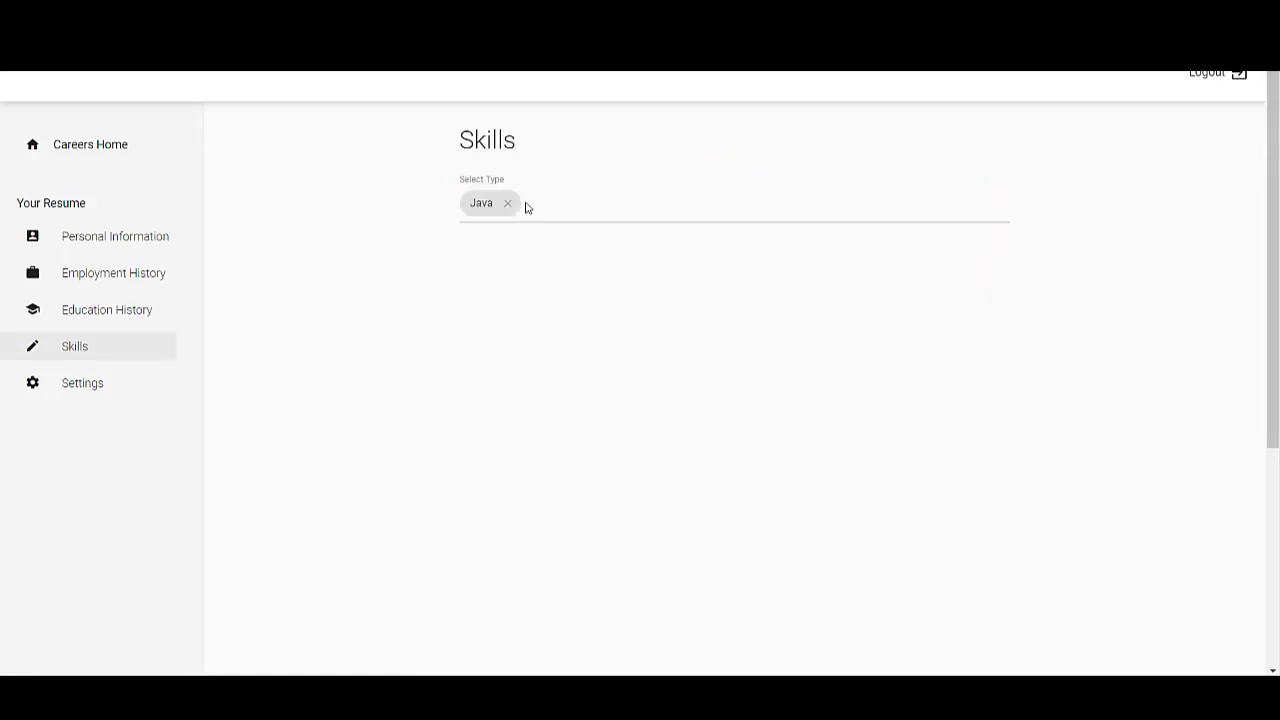
click(581, 206)
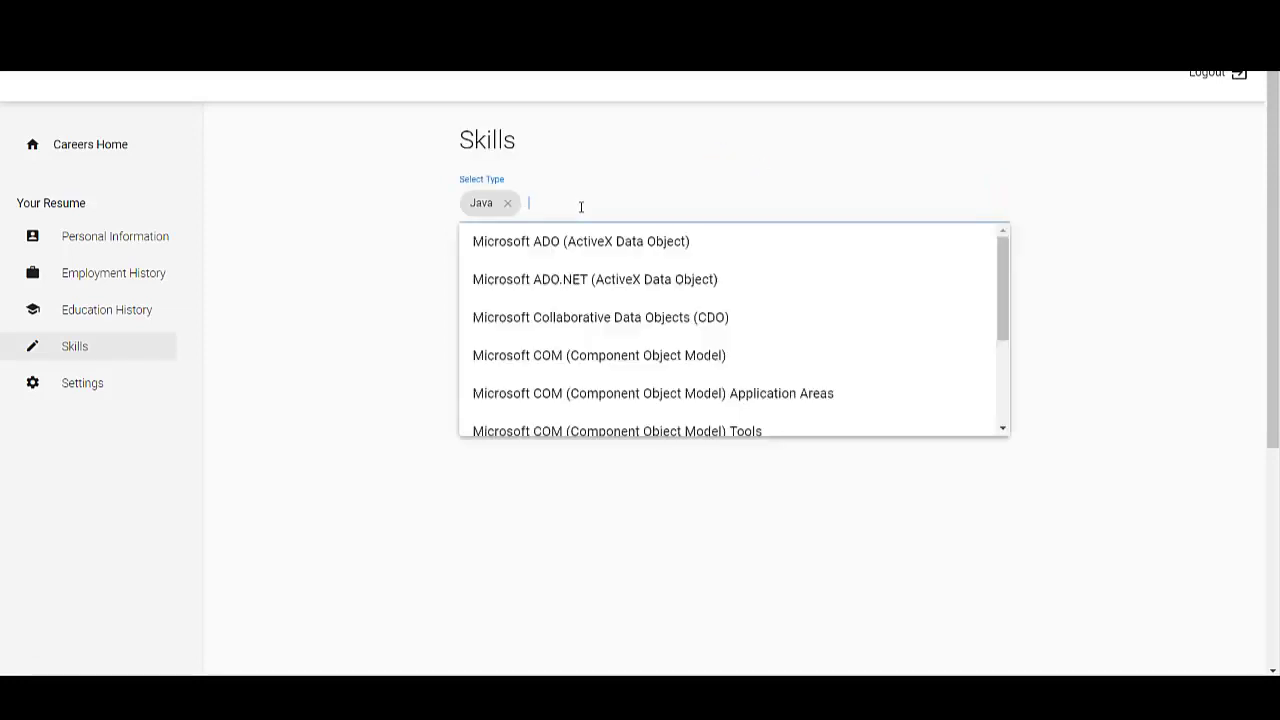
click(794, 205)
text(ython)
click(617, 250)
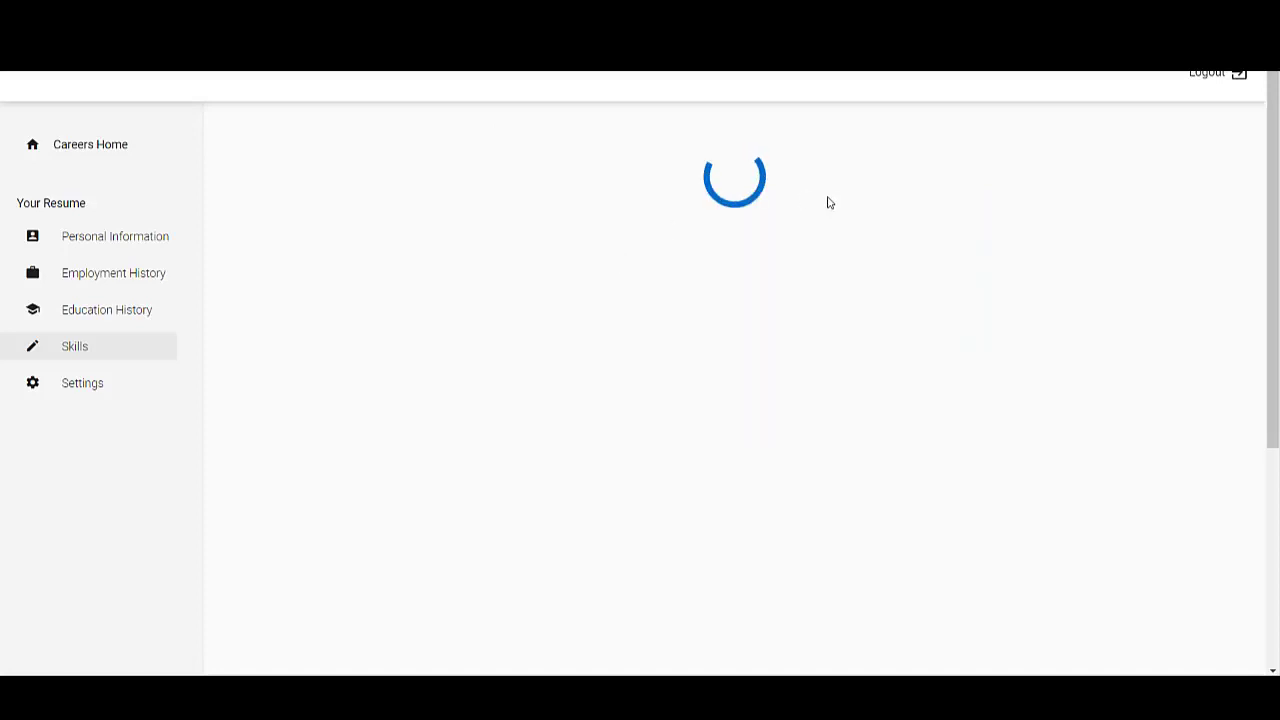
Mark the KIT computer science education entry as Currently Attending.
click(117, 320)
click(756, 216)
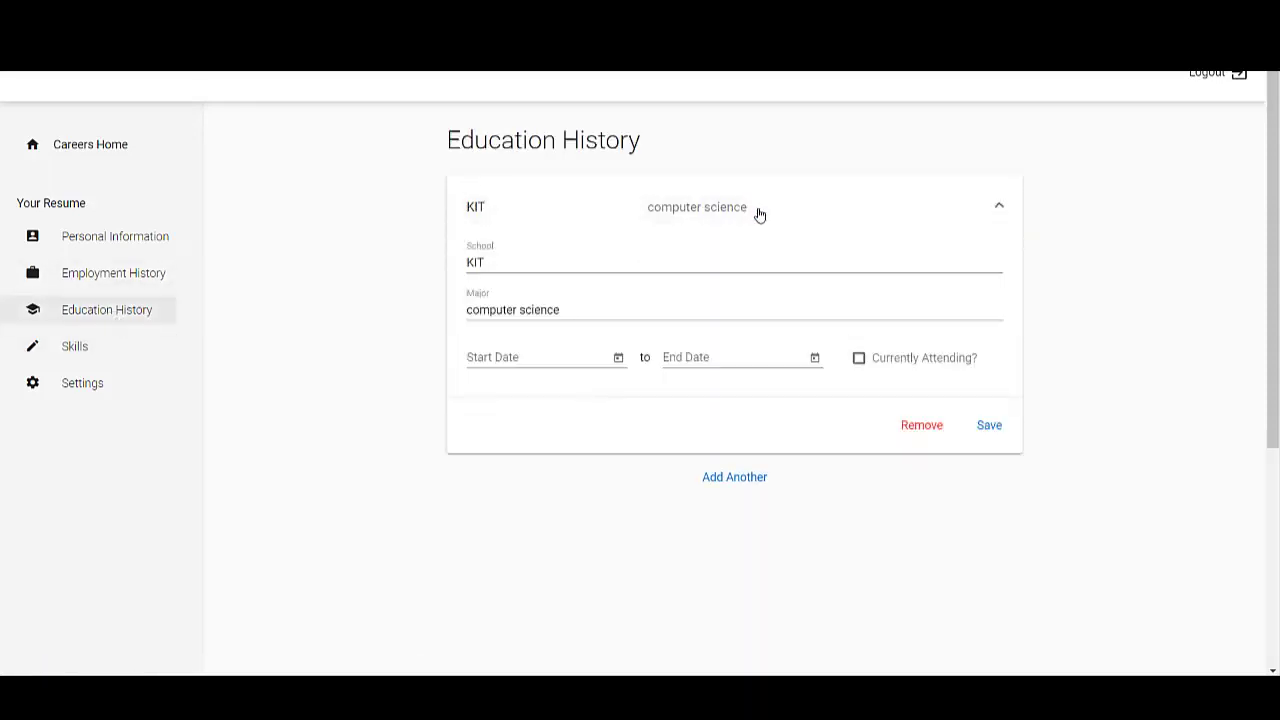
click(566, 350)
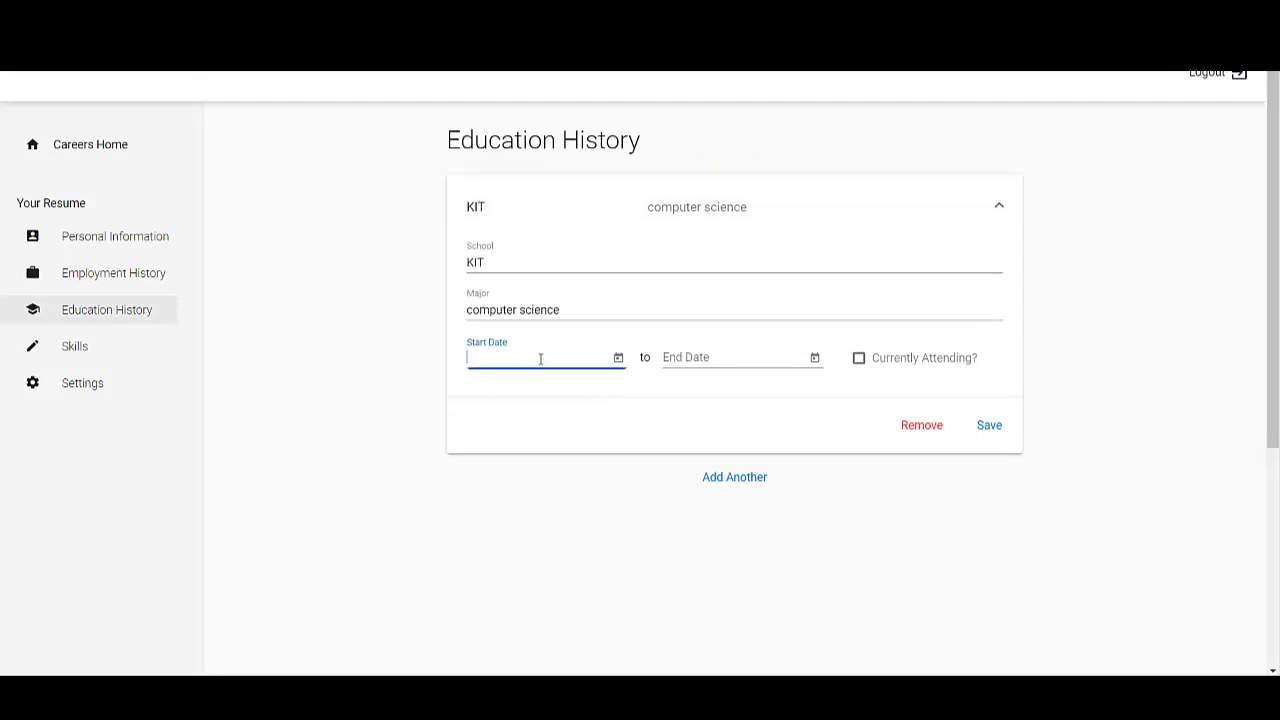
click(859, 359)
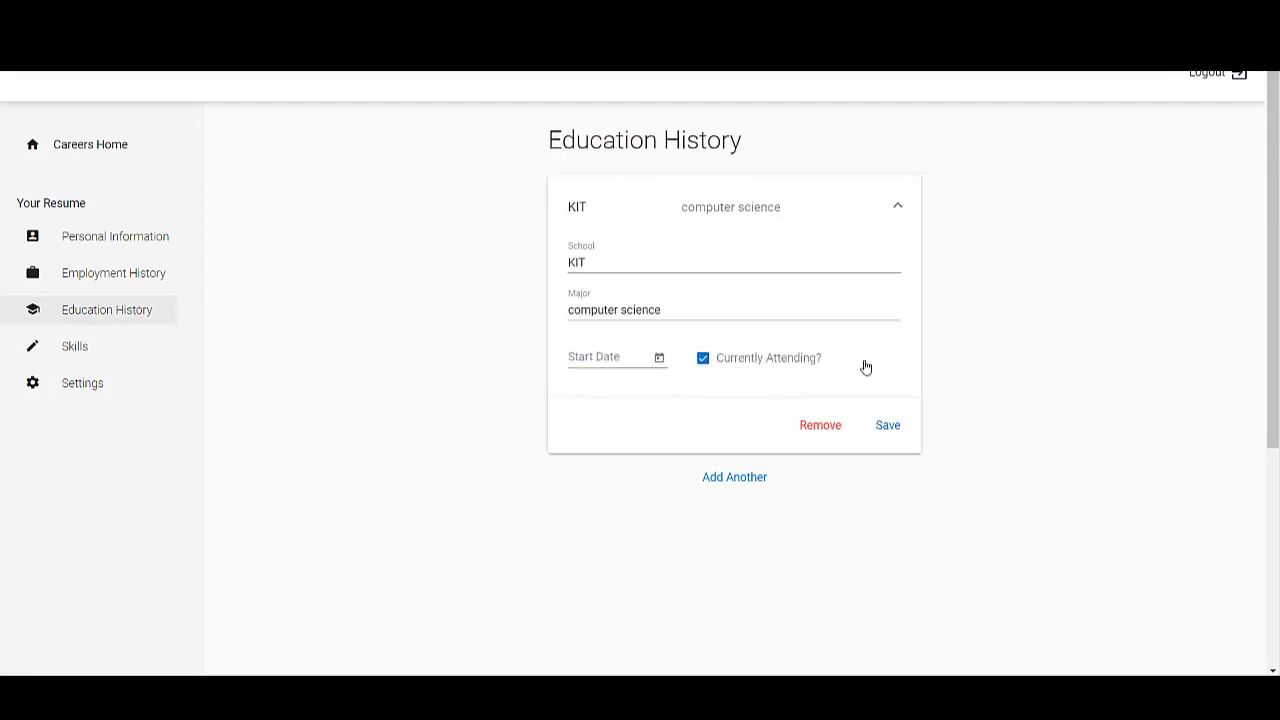
Set the KIT start date to Jul 1 2016, save it, and go to Personal Information.
click(659, 358)
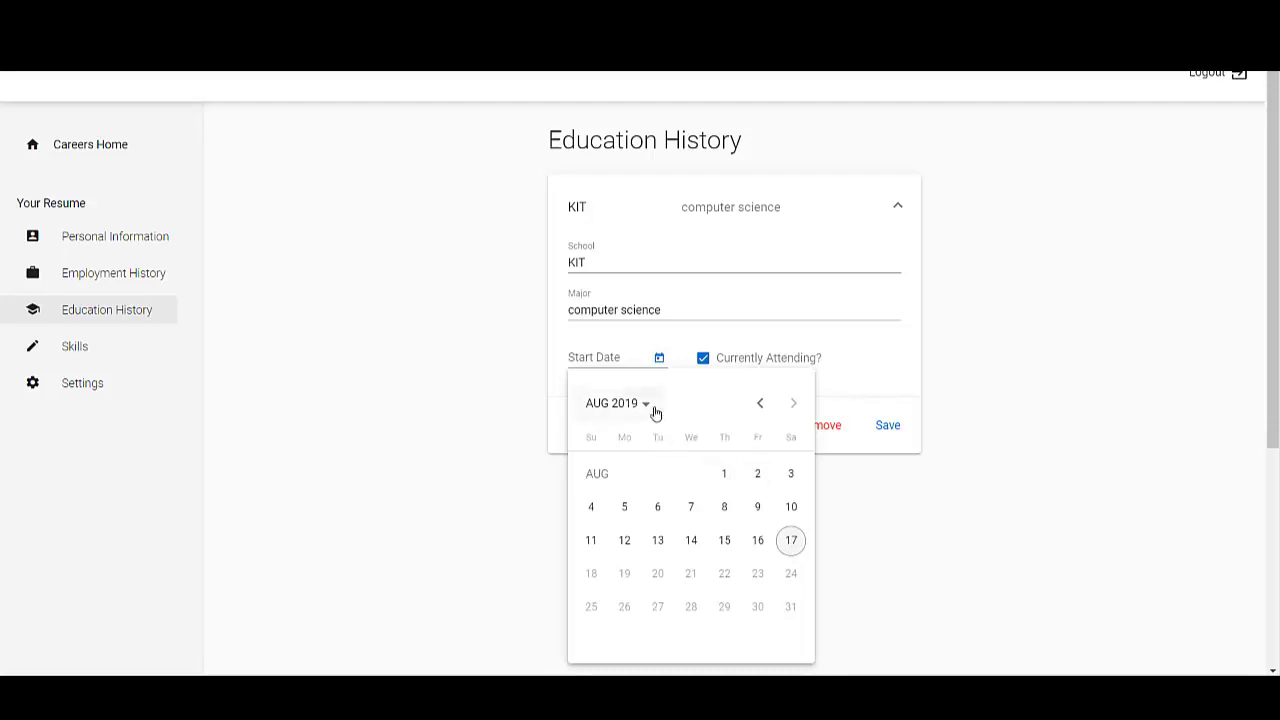
click(648, 408)
click(614, 463)
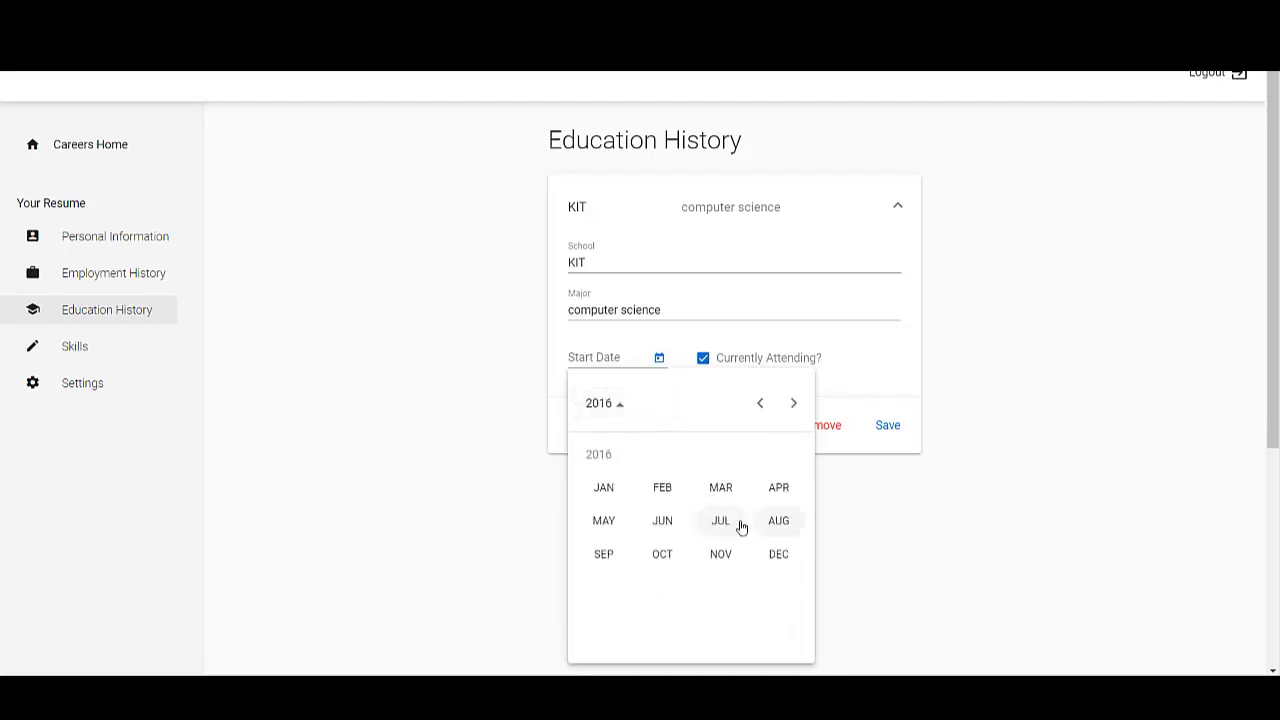
click(718, 526)
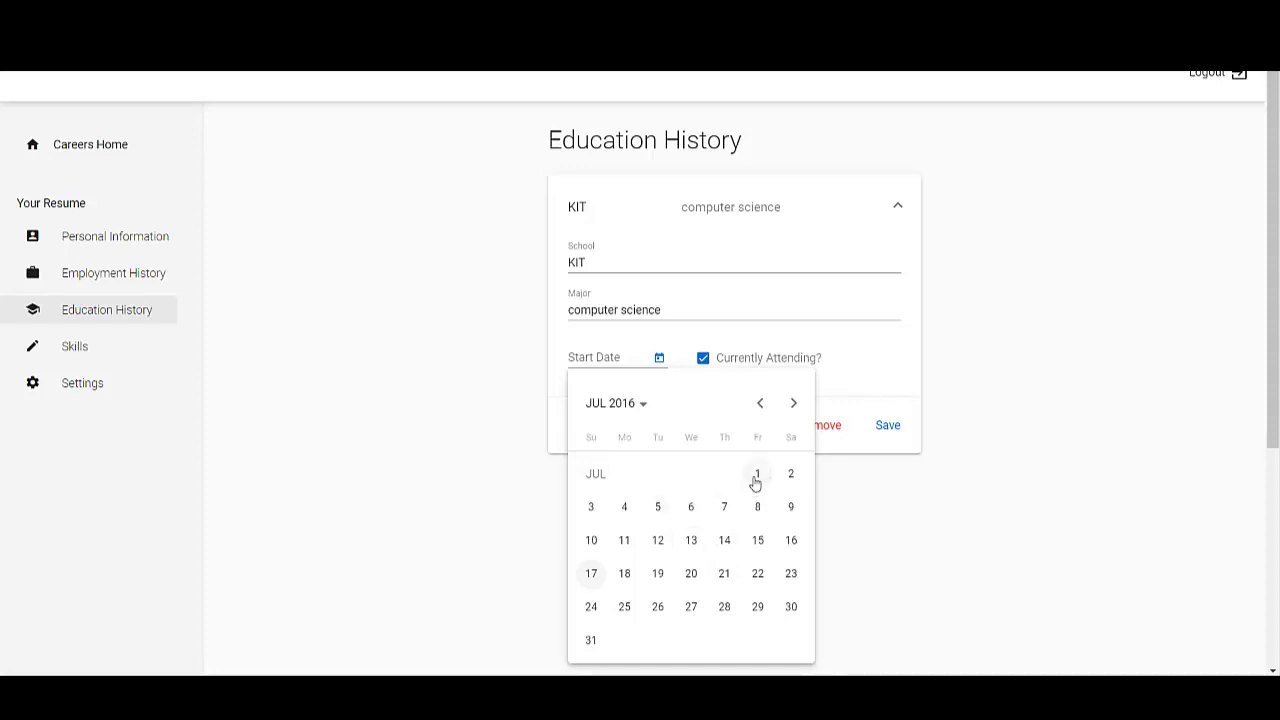
click(756, 474)
click(888, 425)
click(115, 236)
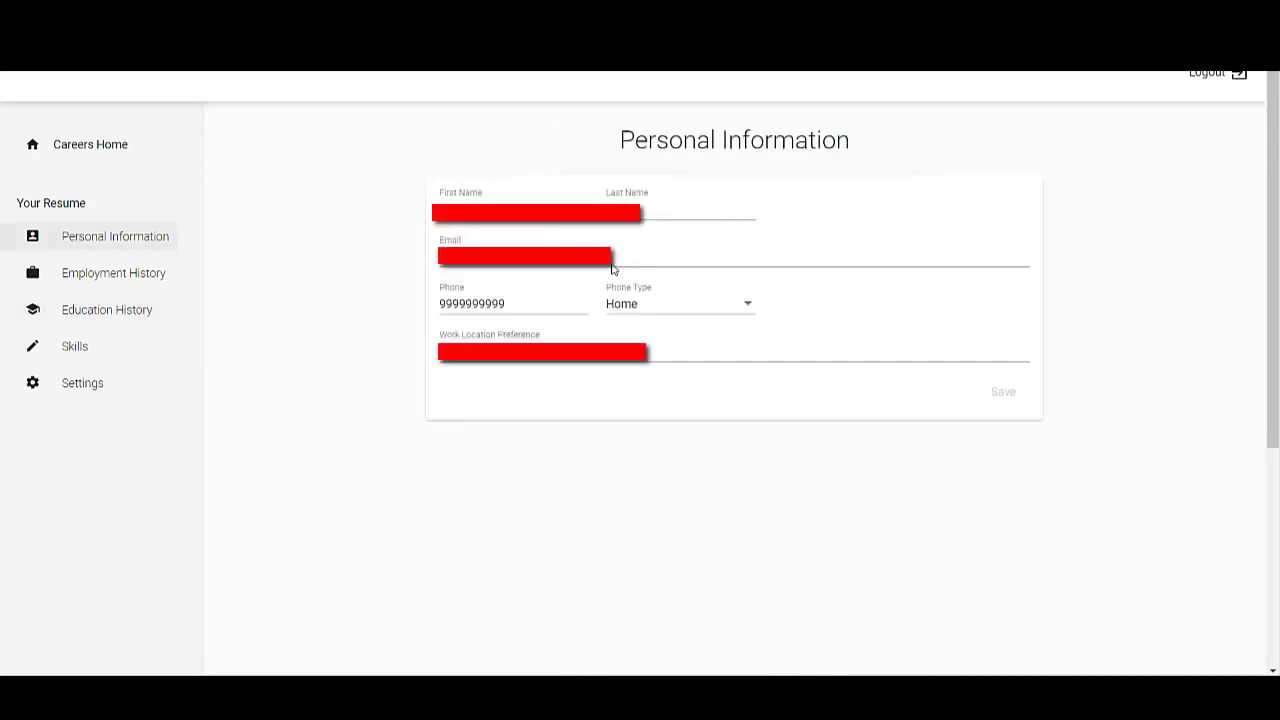
Go to Settings to leave the resume pages for the Careers job search page.
click(98, 390)
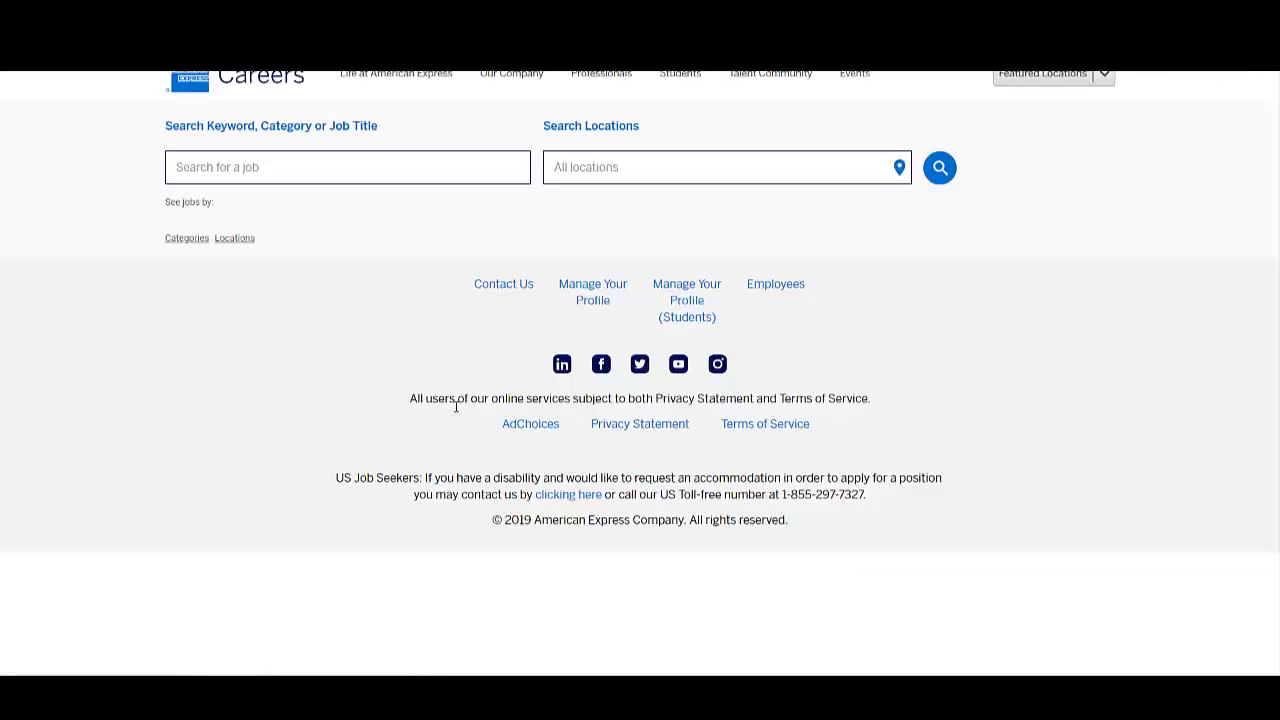